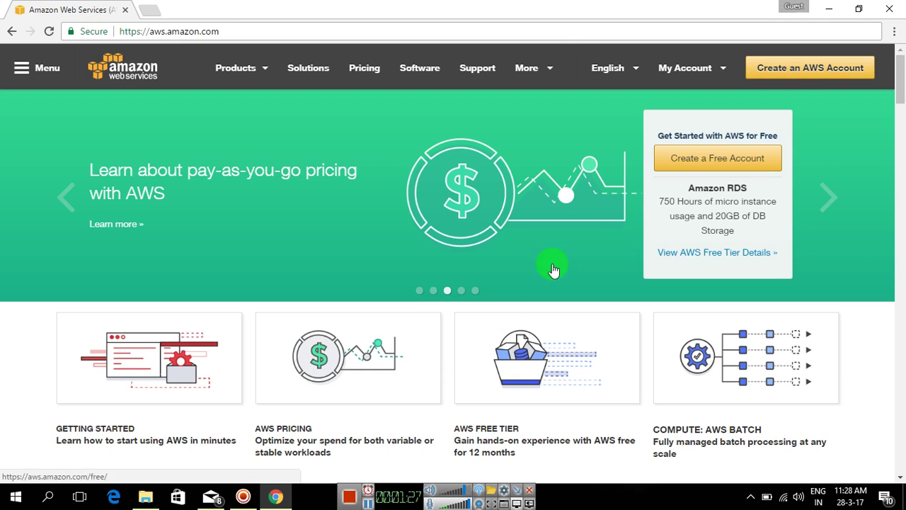
Go to the AWS Management Console sign-in and enter the account e-mail address.
left_click(698, 75)
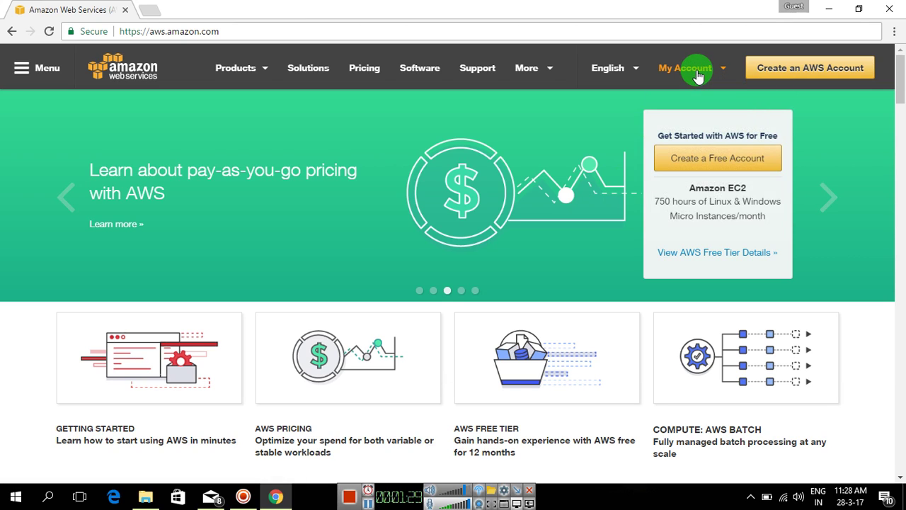
left_click(698, 75)
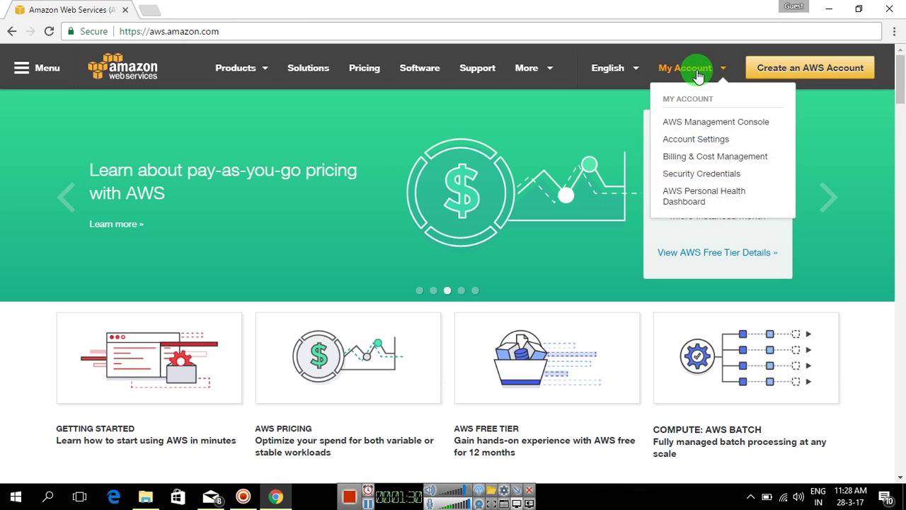
left_click(705, 127)
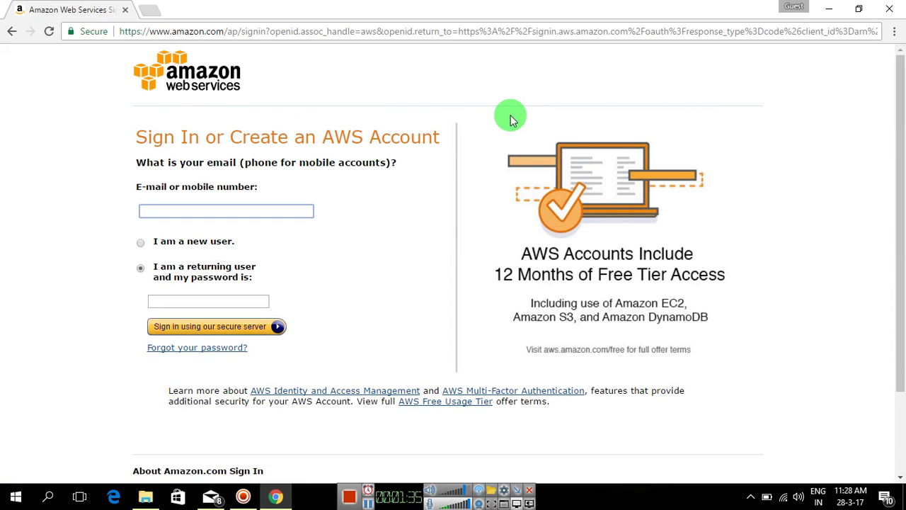
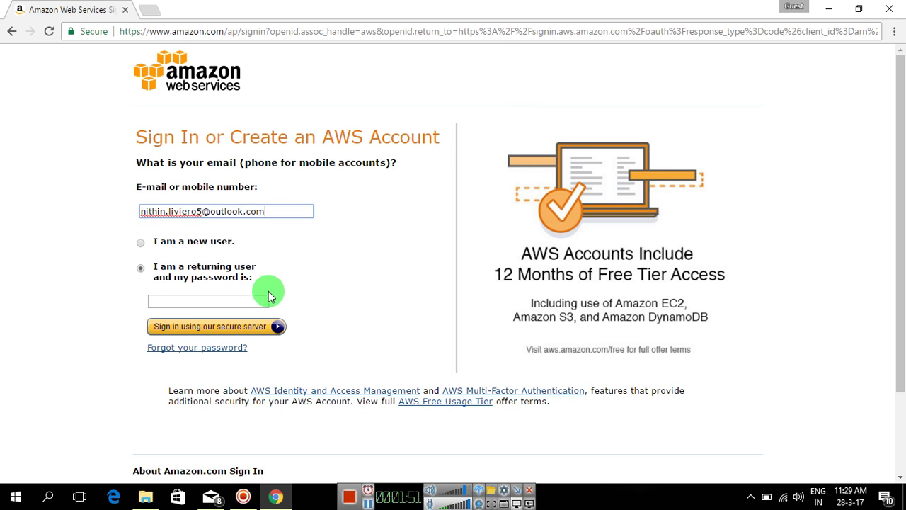
Enter the account password and submit the sign-in form.
left_click(258, 303)
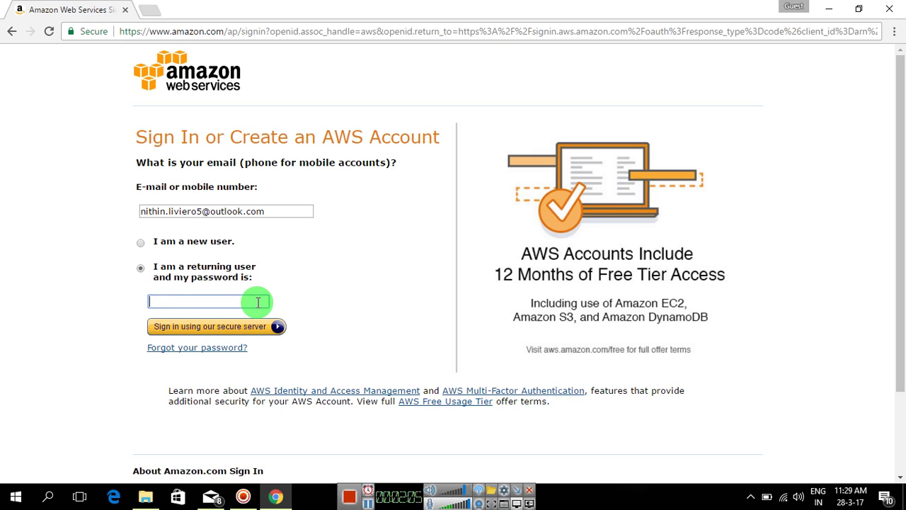
type("••••••••")
key("Return")
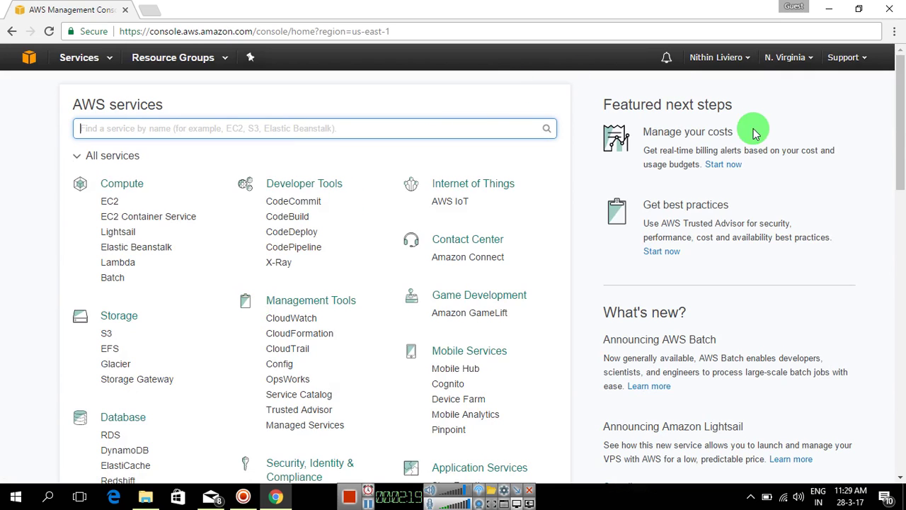
Scroll the console home's services list to find EC2 under Compute.
left_click_drag(899, 166, 900, 199)
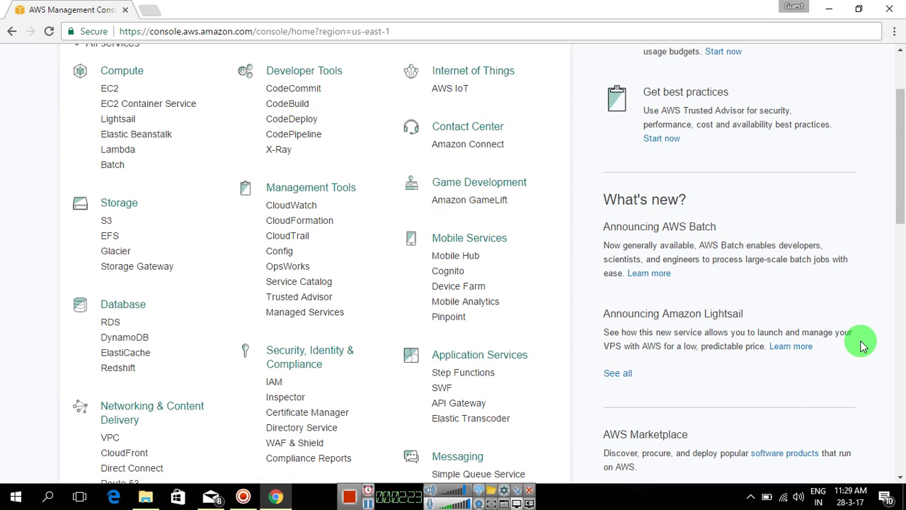
mouse_move(901, 215)
left_mouse_down()
mouse_move(902, 308)
mouse_move(901, 201)
left_mouse_up()
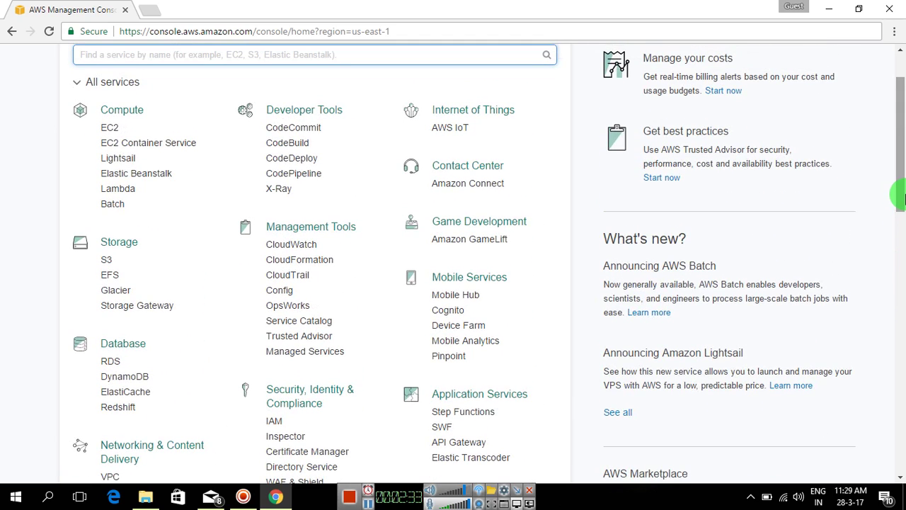
left_click_drag(902, 198, 901, 139)
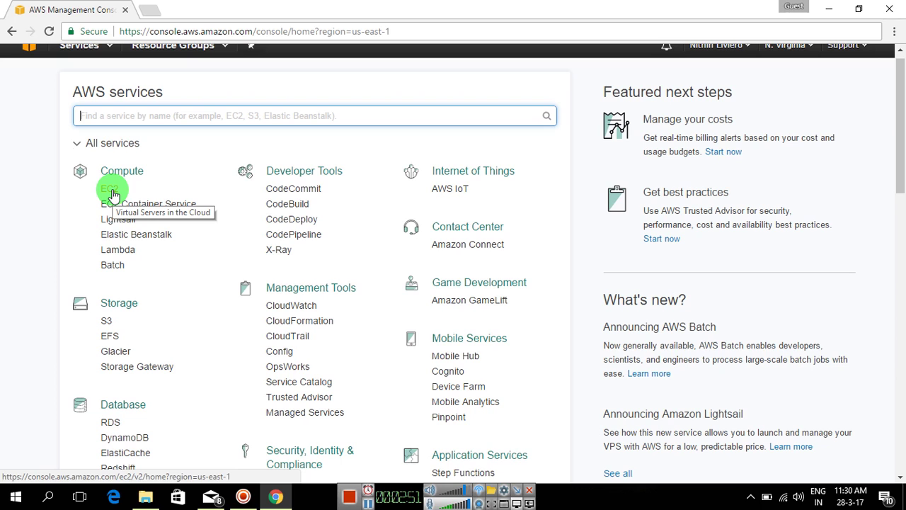
Open the EC2 dashboard and launch a new instance to reach AMI selection.
left_click(112, 192)
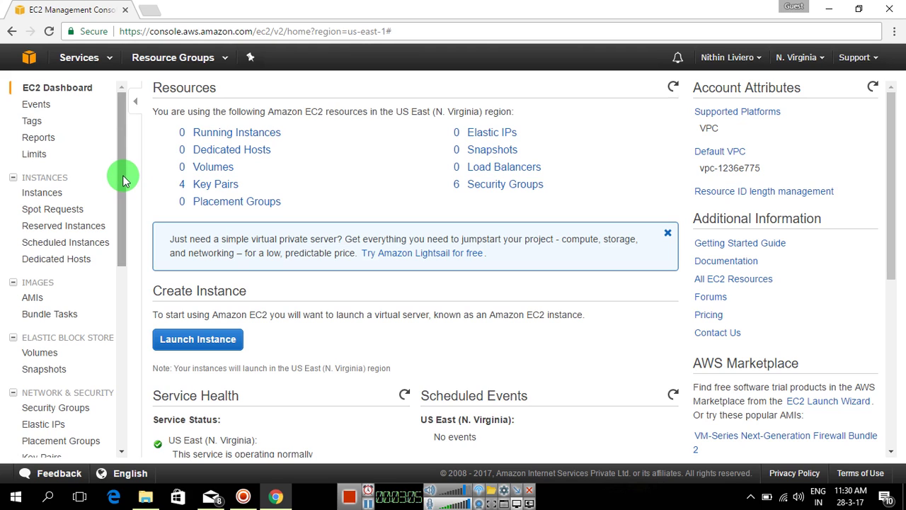
left_click_drag(123, 175, 123, 359)
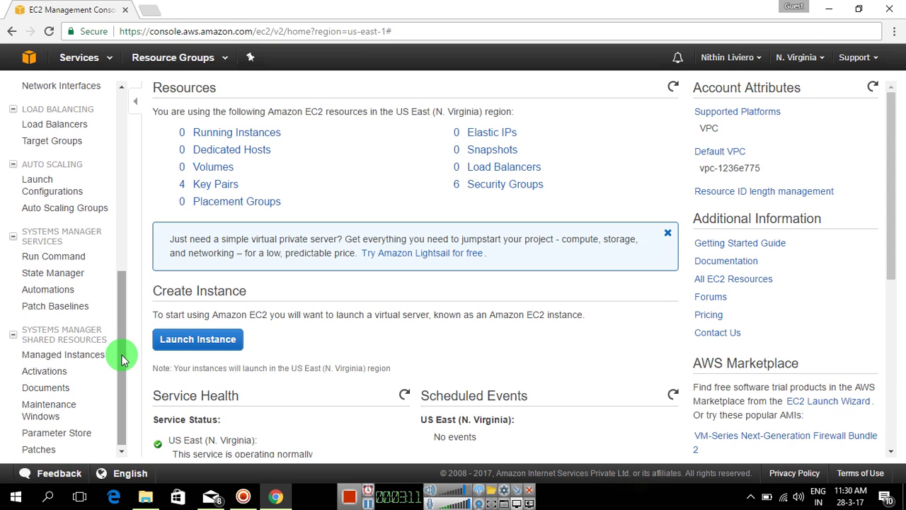
mouse_move(122, 360)
left_mouse_down()
mouse_move(121, 349)
mouse_move(122, 363)
left_mouse_up()
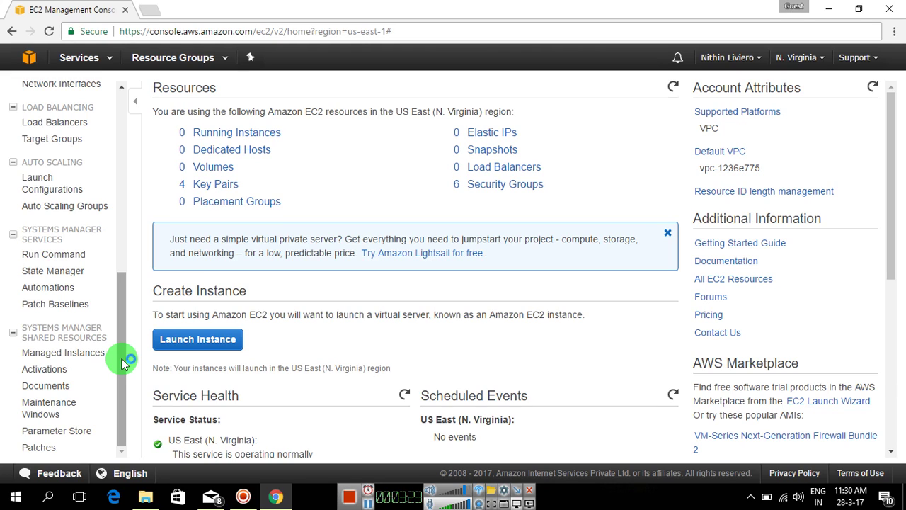
left_click_drag(122, 361, 126, 278)
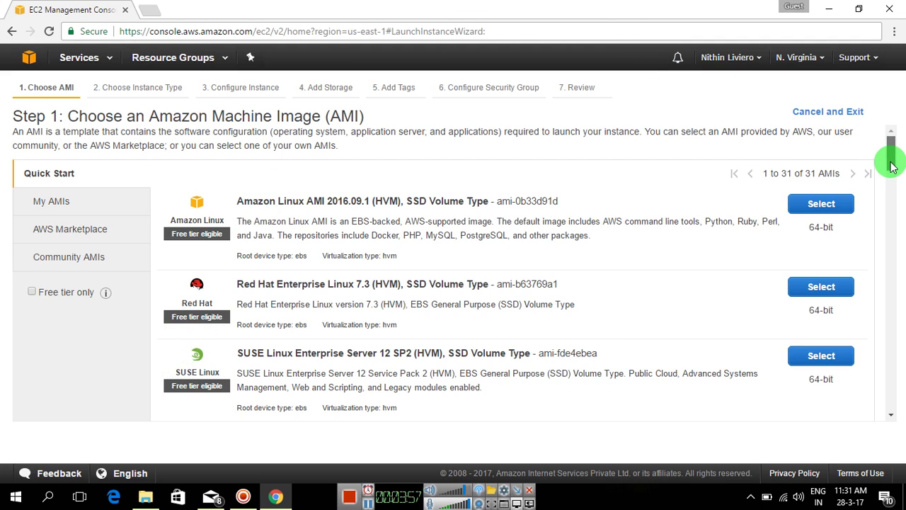
scroll(888, 170, "down", 1)
Select the Amazon Linux AMI 2016.09.1 (HVM), SSD Volume Type image.
scroll(890, 170, "up", 1)
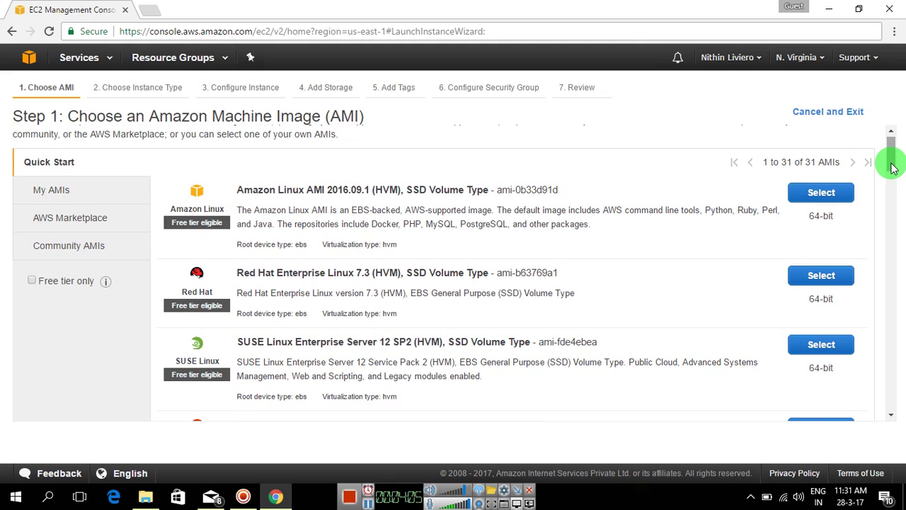
left_click_drag(892, 166, 900, 150)
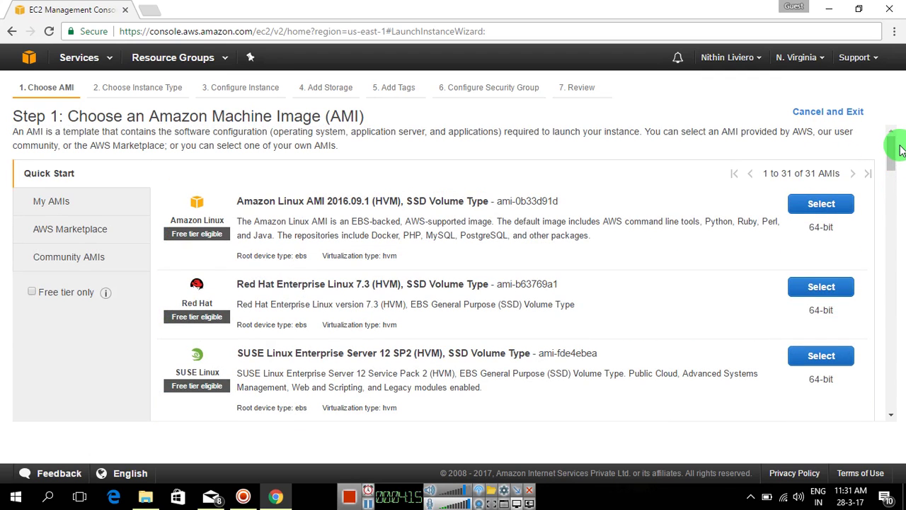
left_click(818, 205)
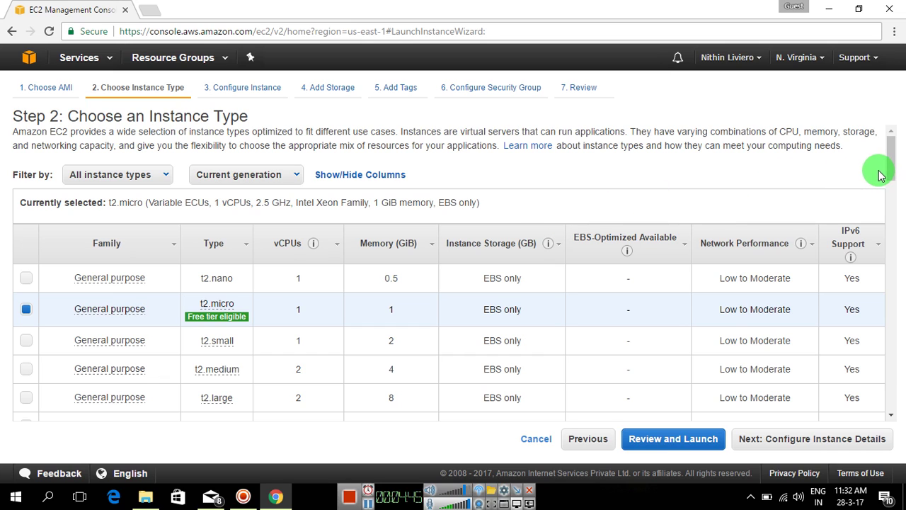
left_click_drag(892, 176, 893, 182)
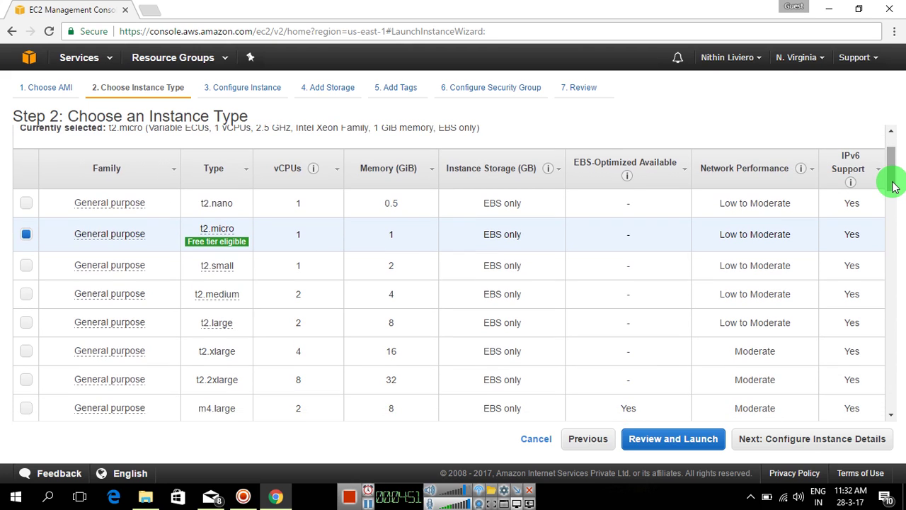
left_click_drag(894, 185, 896, 277)
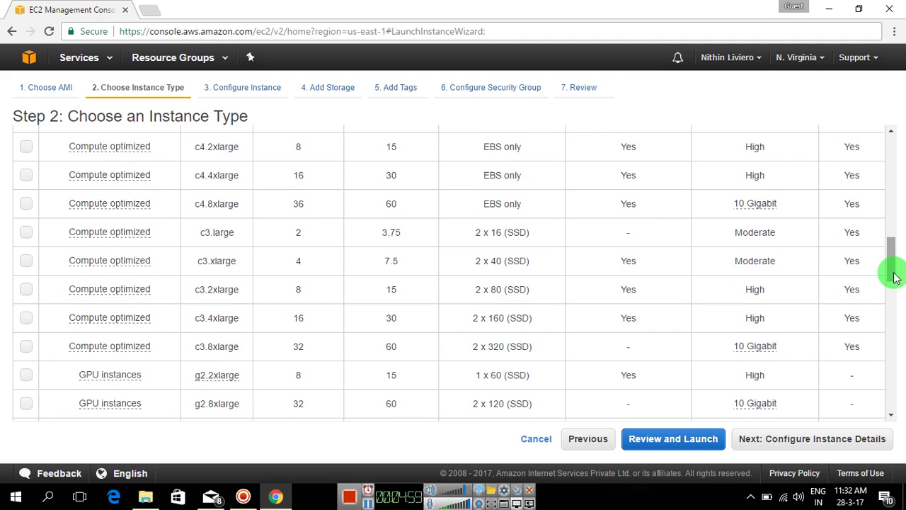
left_click_drag(886, 257, 885, 182)
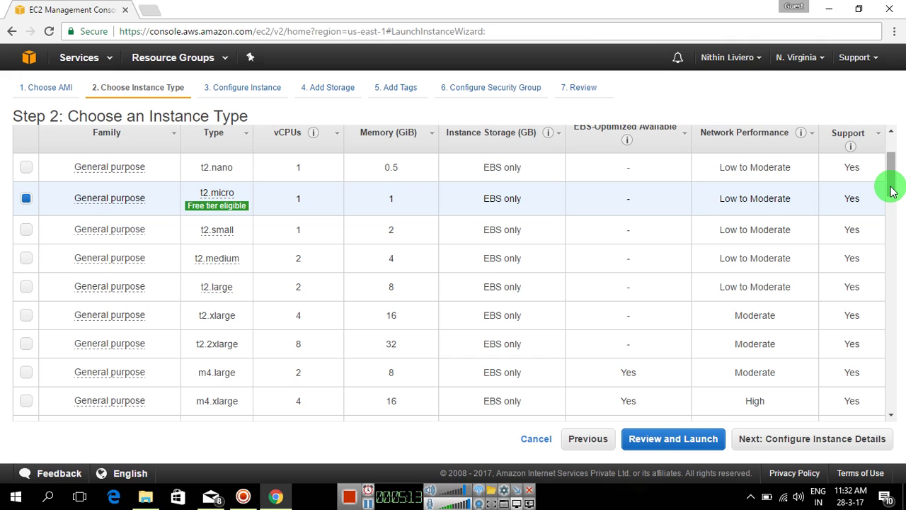
left_click_drag(892, 191, 894, 179)
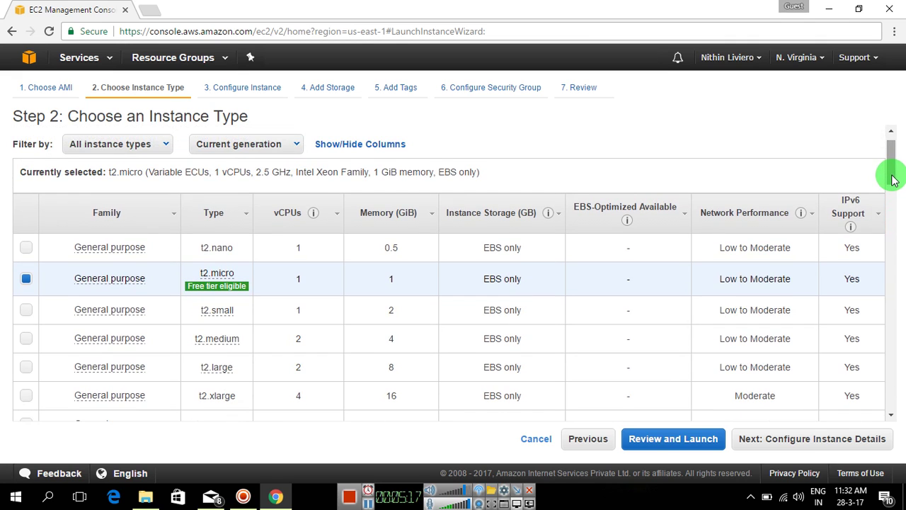
left_click_drag(892, 177, 894, 167)
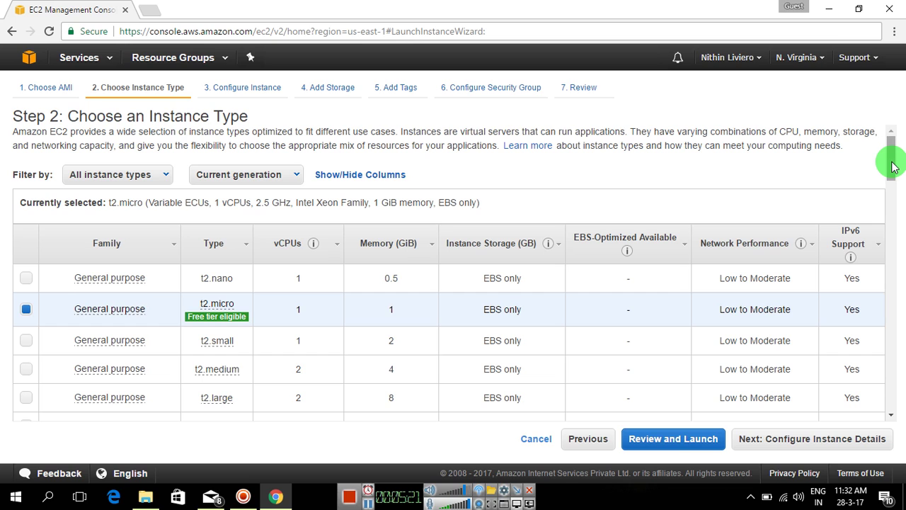
mouse_move(213, 304)
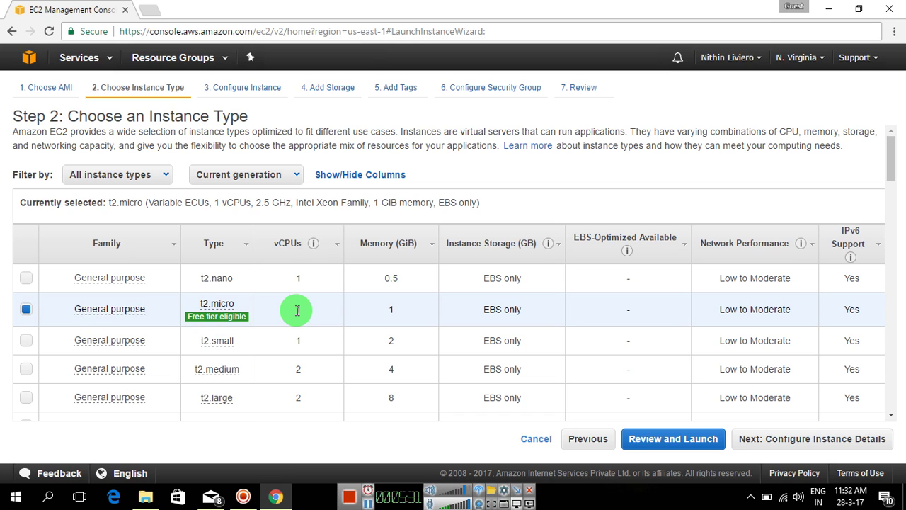
left_click(805, 439)
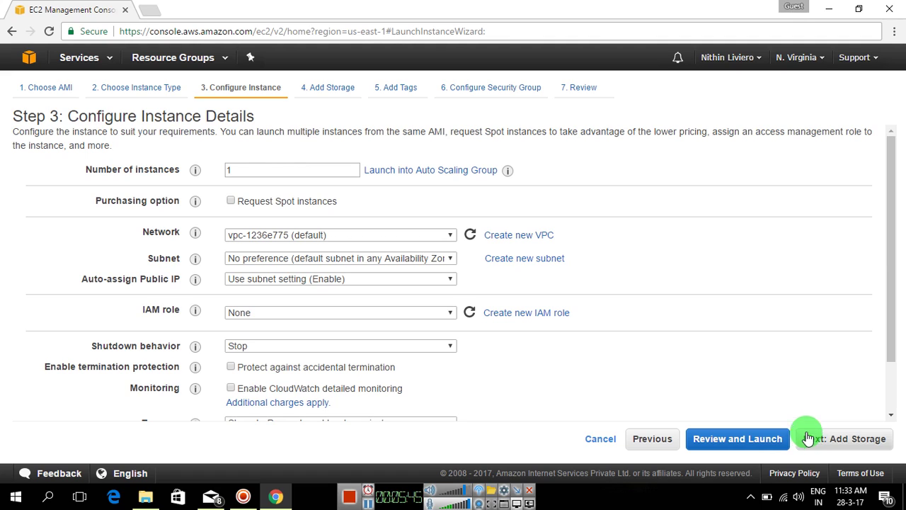
Keep Number of instances at 1 and check the available network choices.
double_click(278, 174)
type("1")
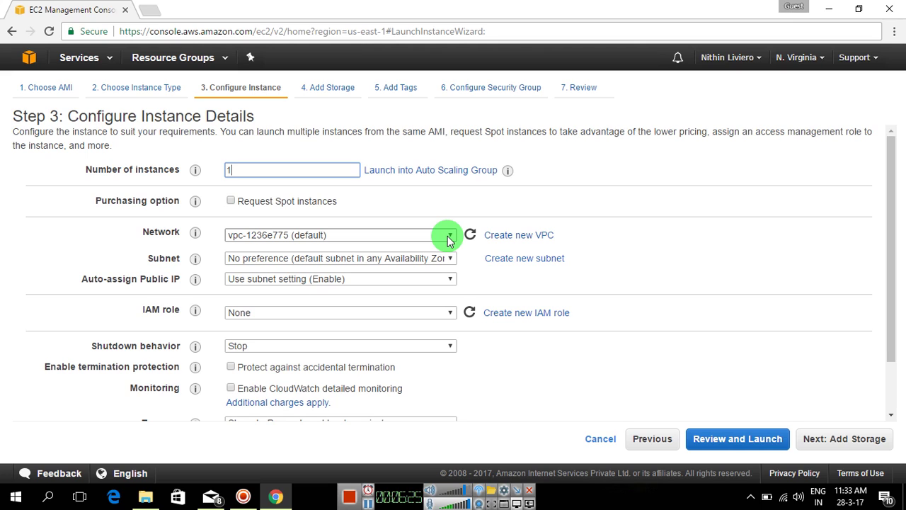
left_click(448, 238)
Keep the default network and no subnet preference, then advance to Add Storage.
left_click(447, 240)
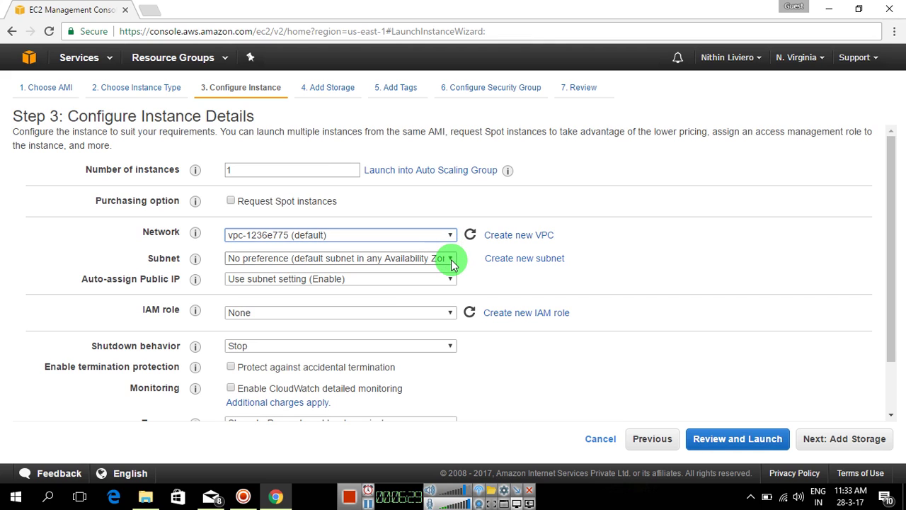
left_click(453, 263)
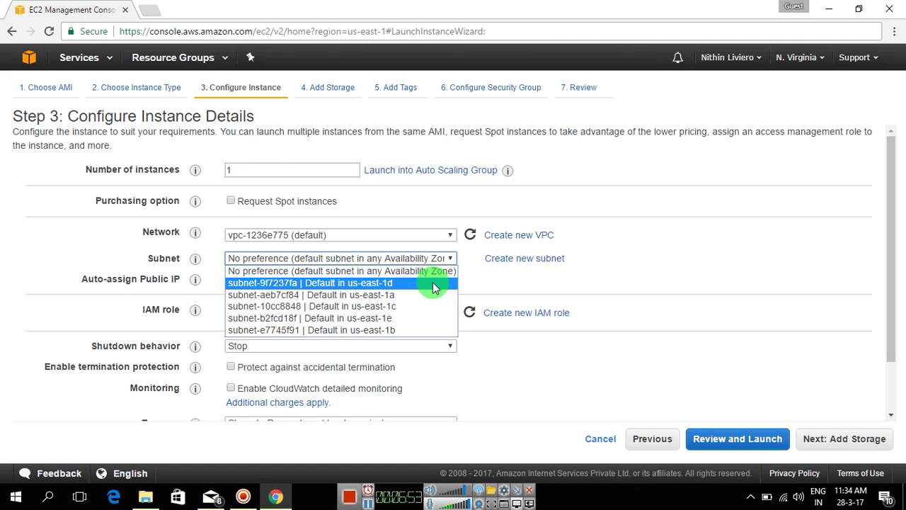
left_click(434, 277)
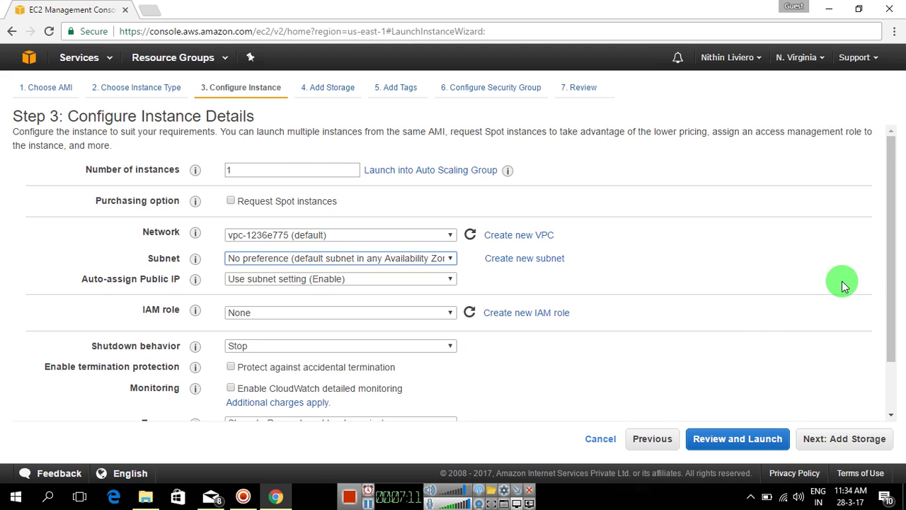
left_click_drag(886, 259, 892, 297)
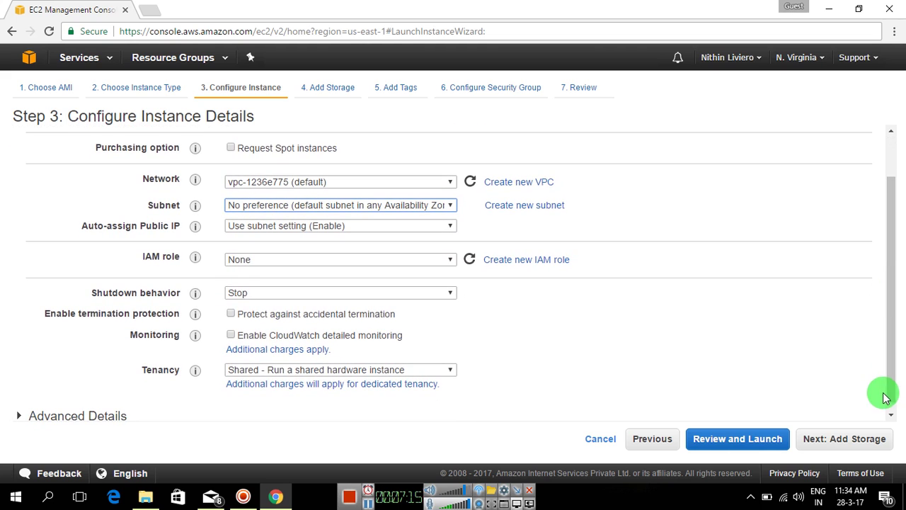
left_click(874, 439)
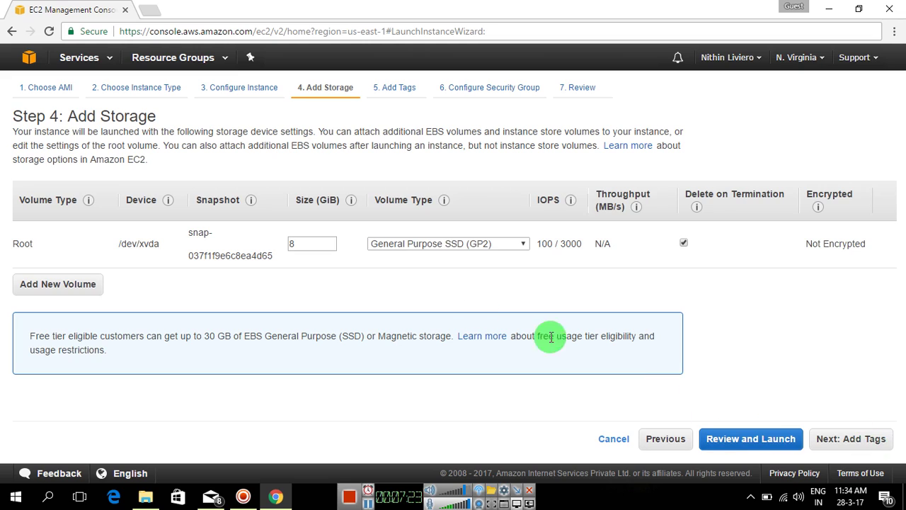
double_click(311, 249)
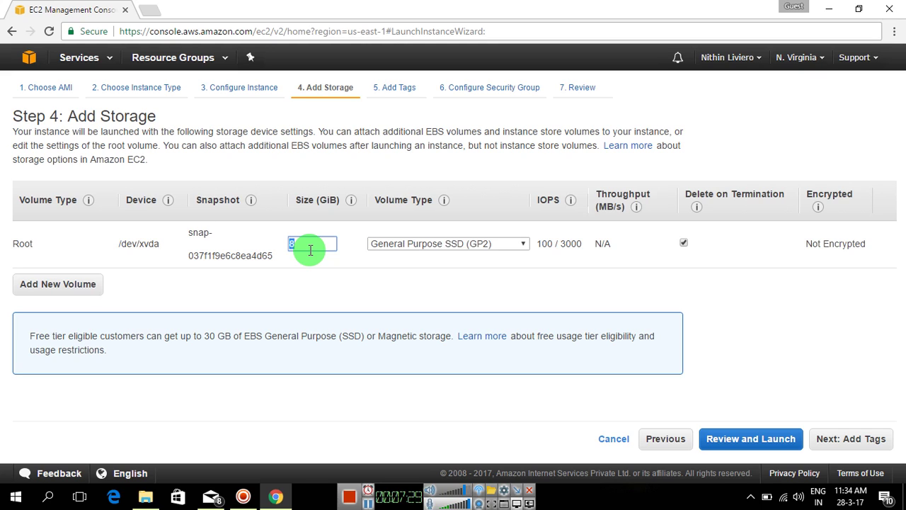
Resize the root volume to 10 GiB, keeping General Purpose SSD (GP2), and continue.
type("10")
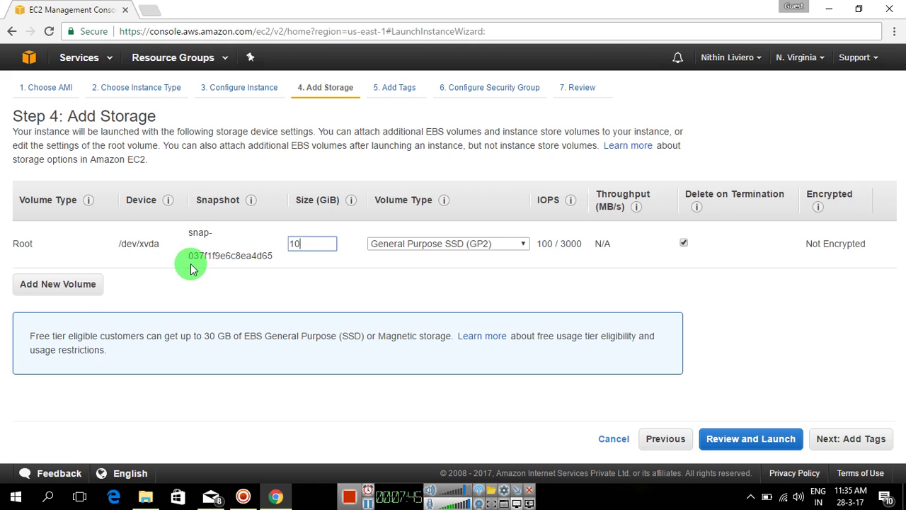
left_click(500, 250)
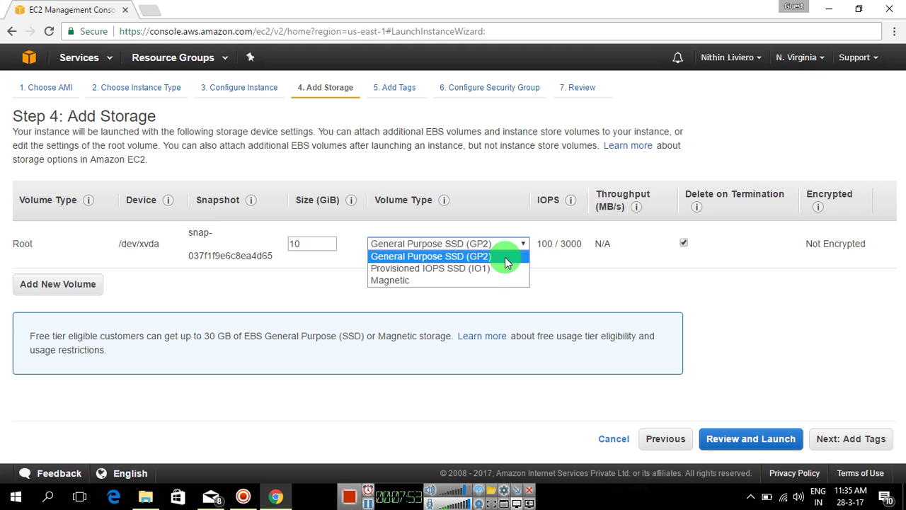
left_click(504, 257)
left_click(521, 246)
left_click(520, 259)
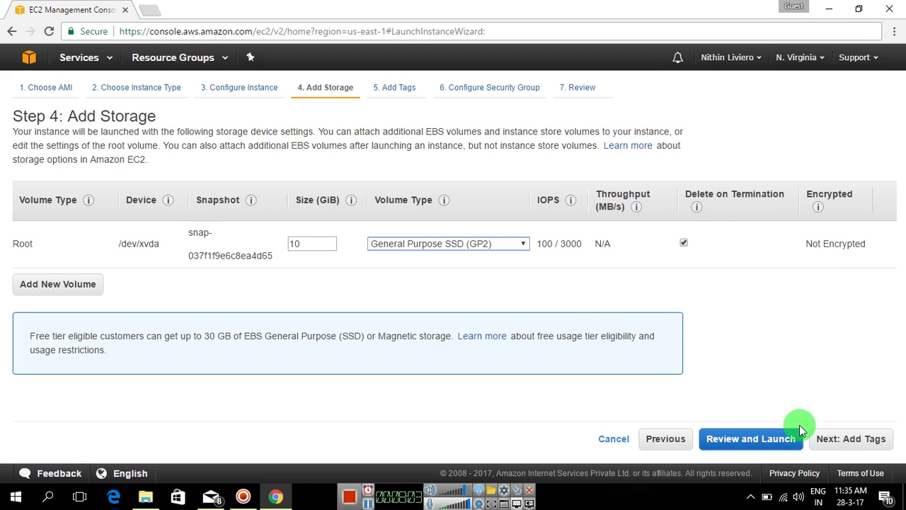
left_click(829, 440)
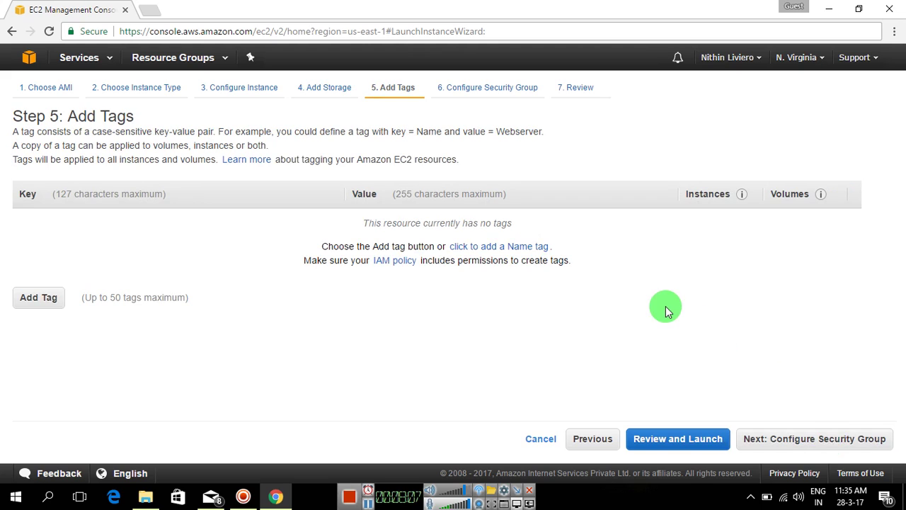
Add tags Name = Liviero-ALVM1 and Date created = 28 March 2017, deleting extra empty rows.
left_click(538, 254)
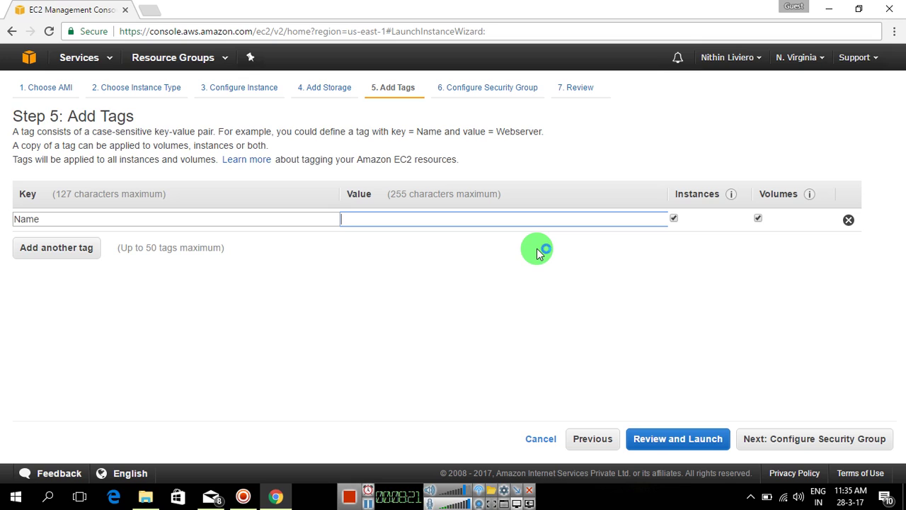
type("Liviero")
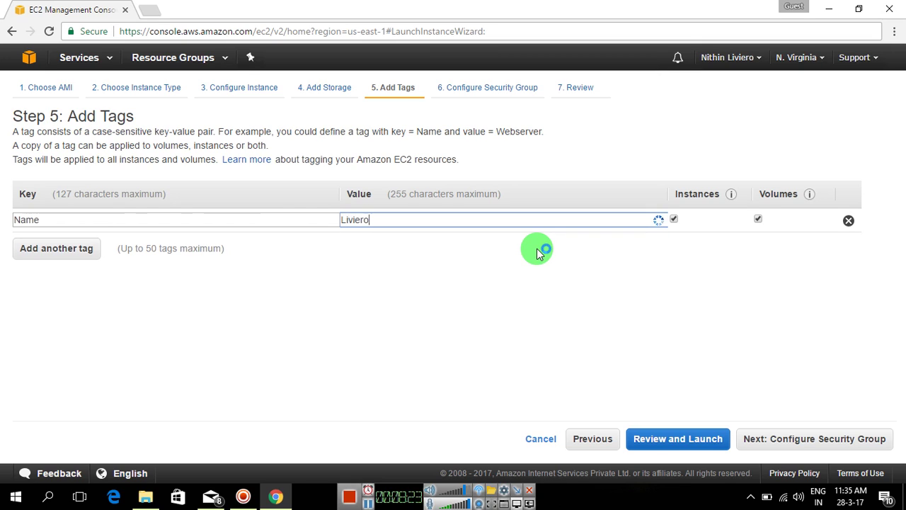
type("-ALVM1")
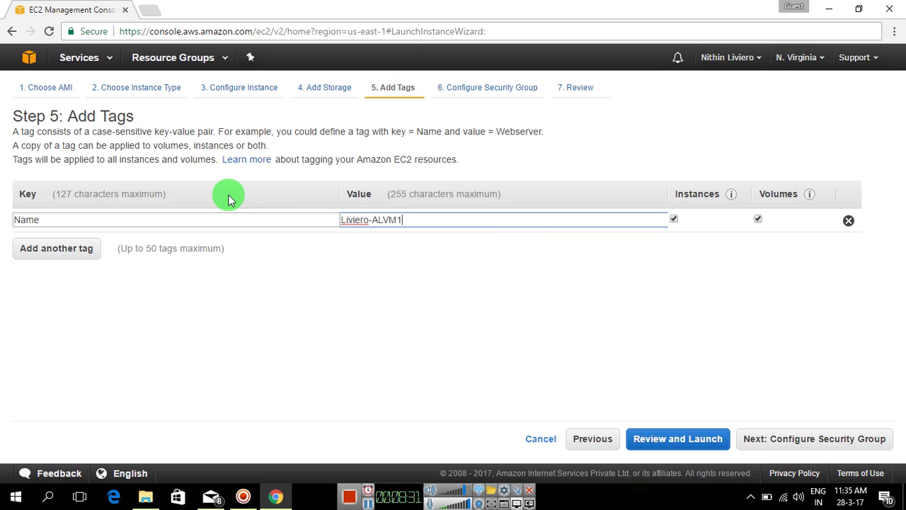
left_click(81, 252)
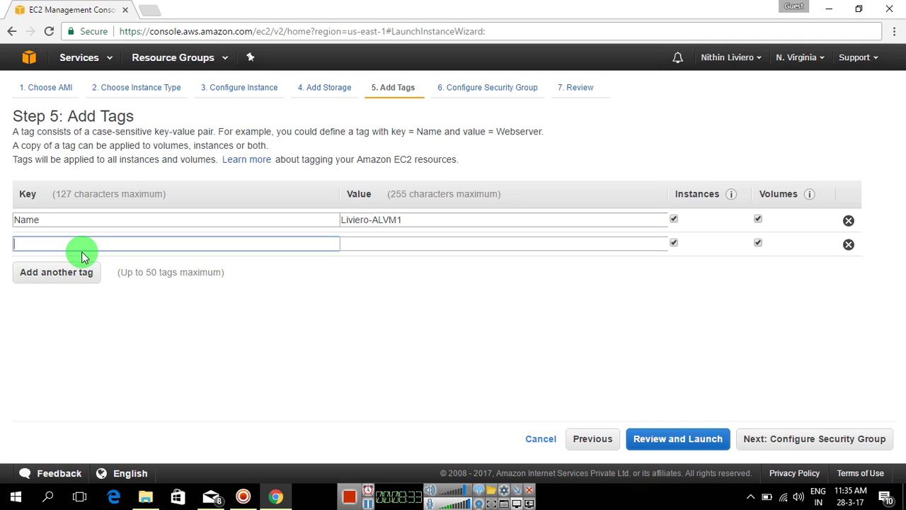
type("Date")
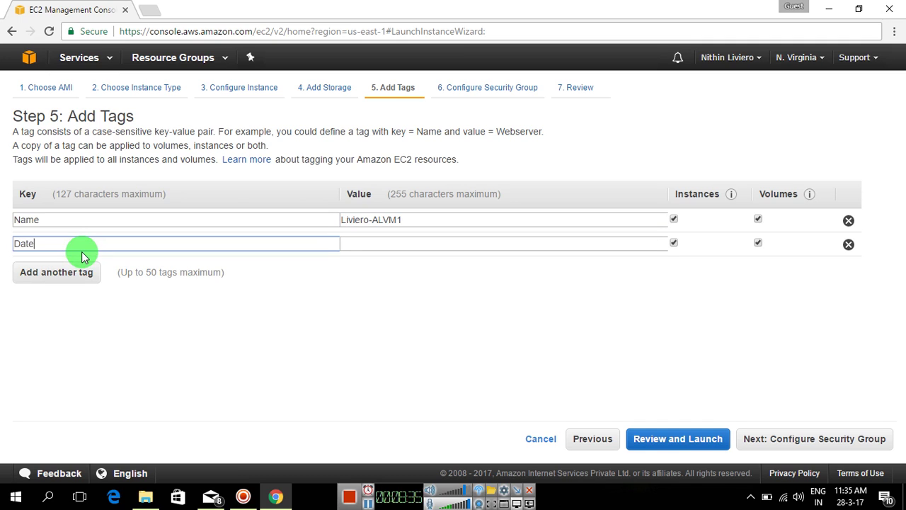
type(" created")
left_click(415, 243)
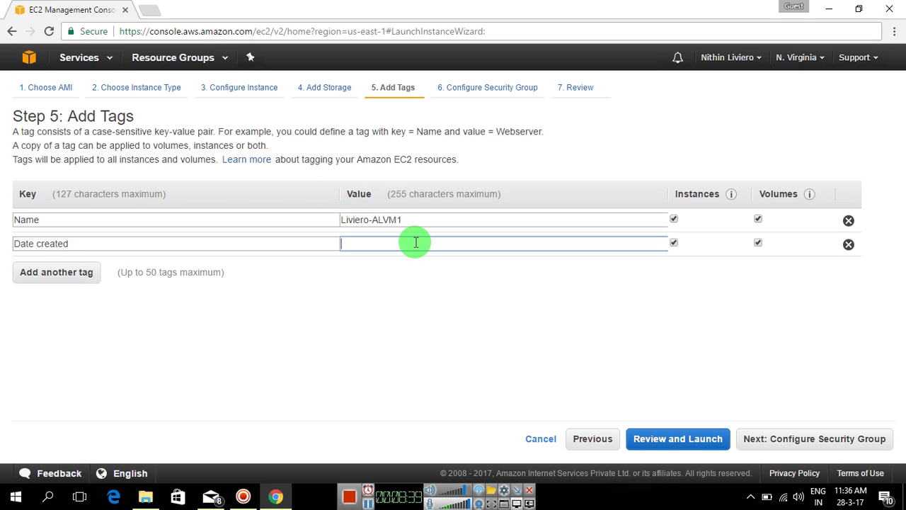
type("28 March 2017")
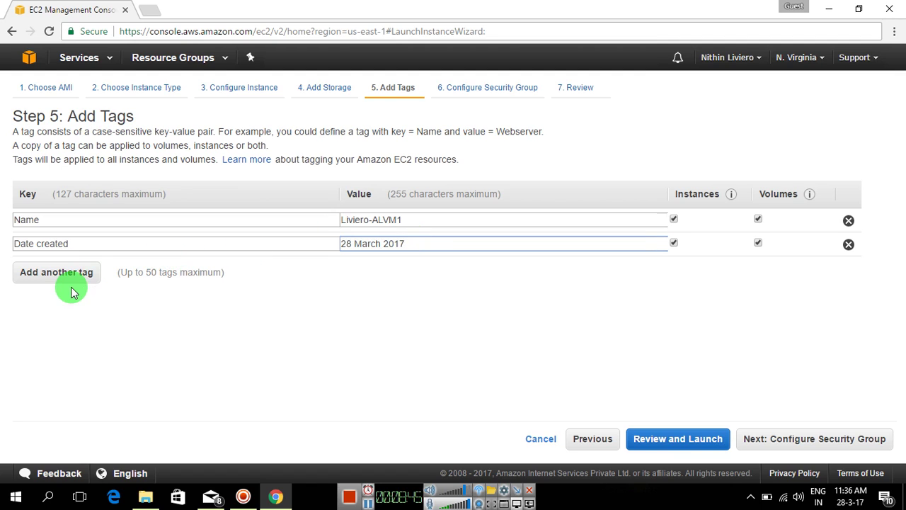
left_click(74, 278)
left_click(73, 297)
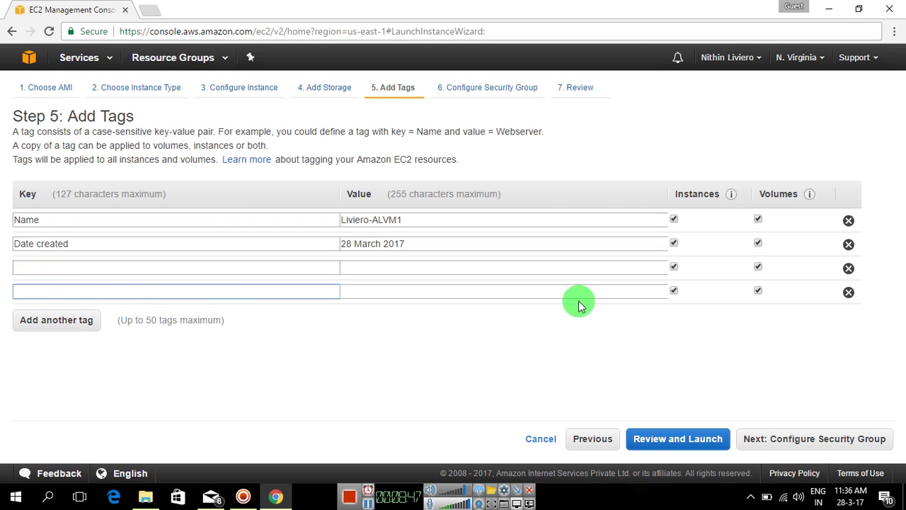
left_click(849, 291)
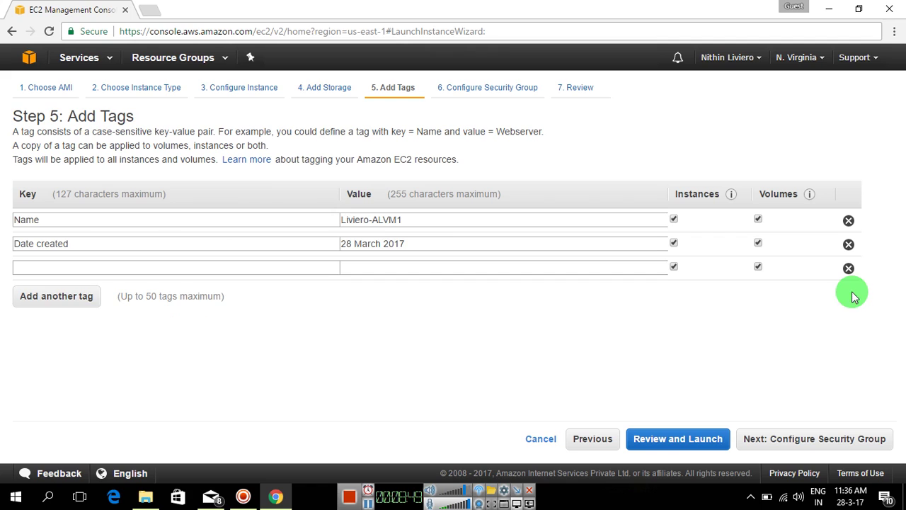
left_click(849, 269)
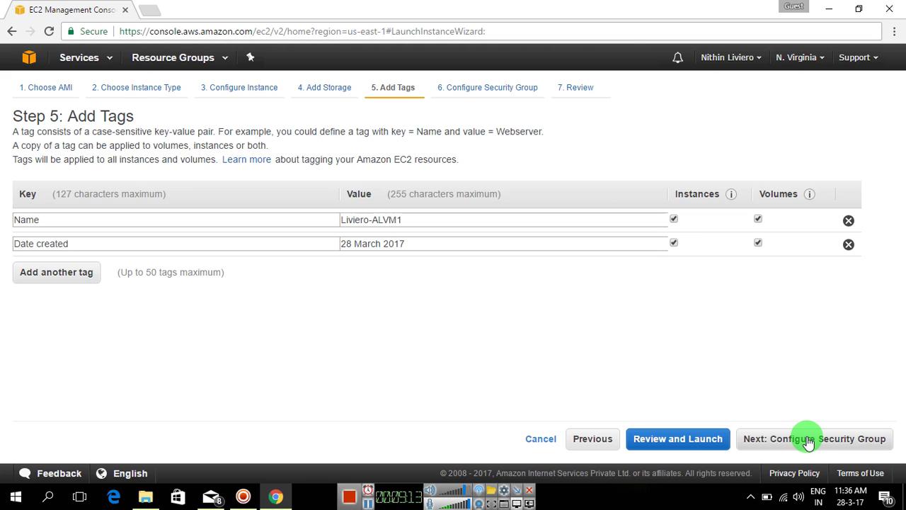
Change the SSH port 22 rule's source to 10.10.12.21/32, then restore 0.0.0.0/0 with Custom type.
left_click(809, 439)
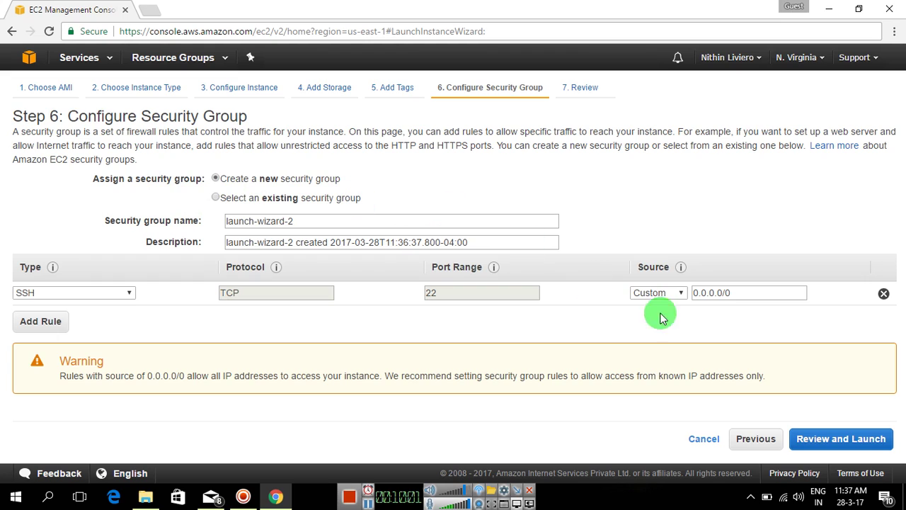
triple_click(739, 296)
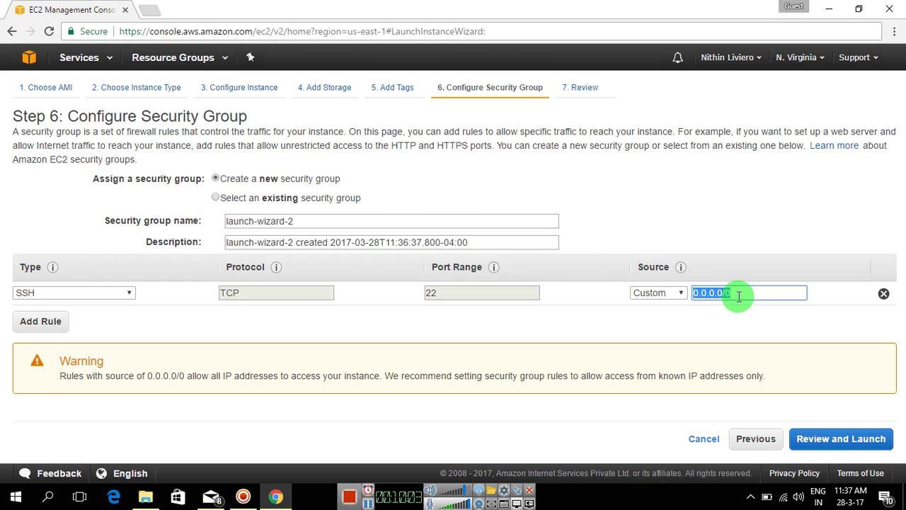
type("10.")
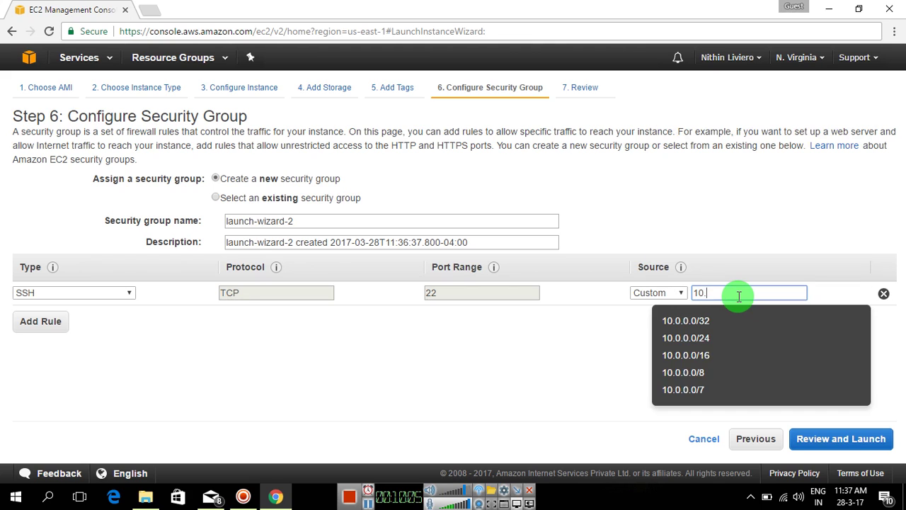
type("10.1")
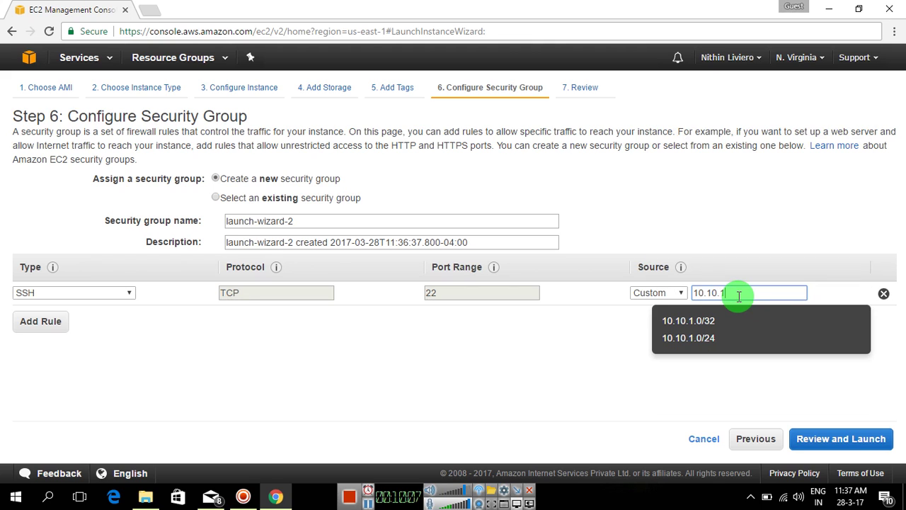
type("2.21")
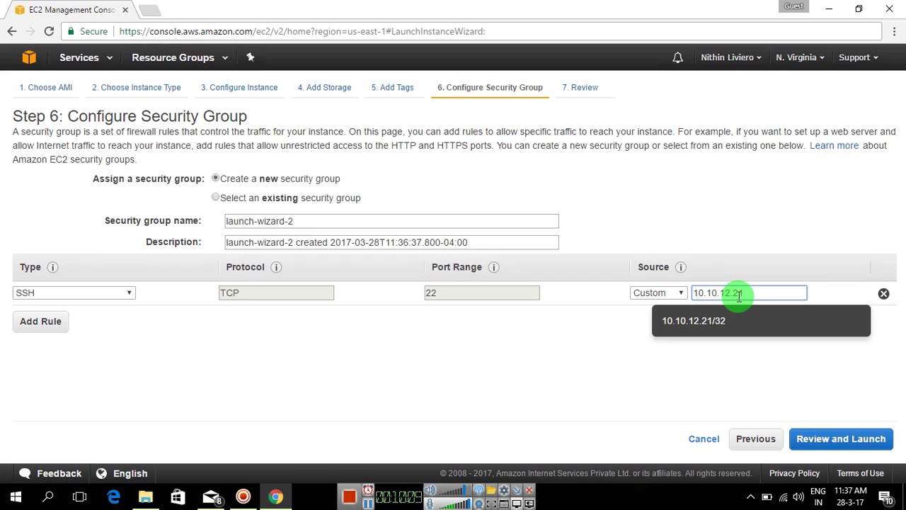
type("/32")
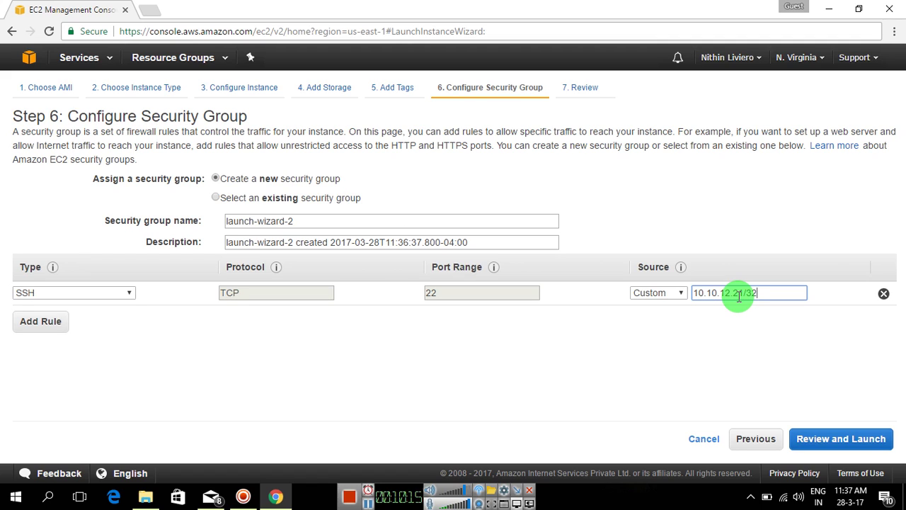
key("BackSpace")
key("BackSpace")
key("BackSpace")
key("BackSpace")
key("BackSpace")
key("BackSpace")
key("BackSpace")
key("BackSpace")
key("BackSpace")
key("BackSpace")
key("BackSpace")
key("BackSpace")
key("BackSpace")
key("BackSpace")
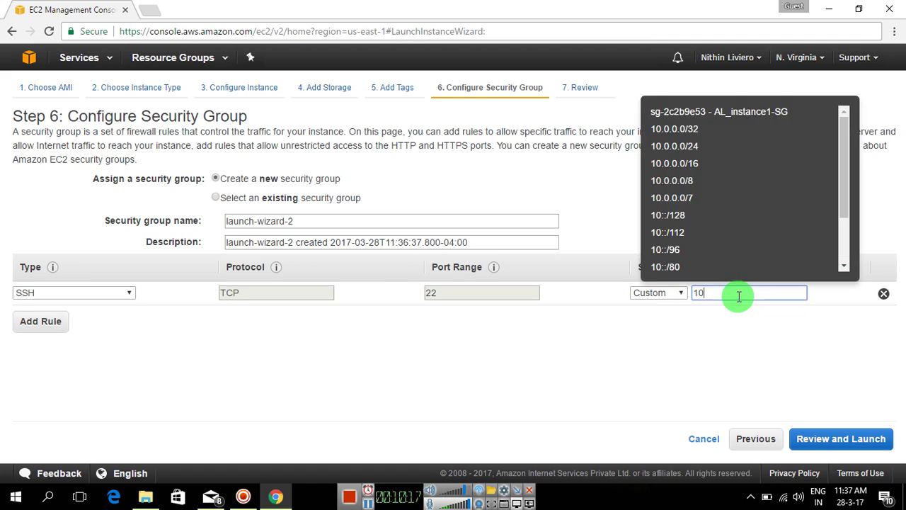
type("0.0")
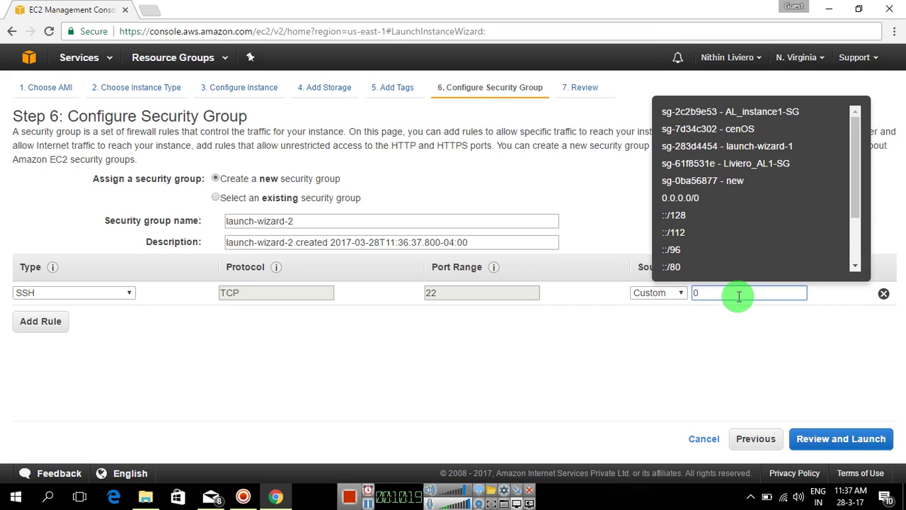
type(".0")
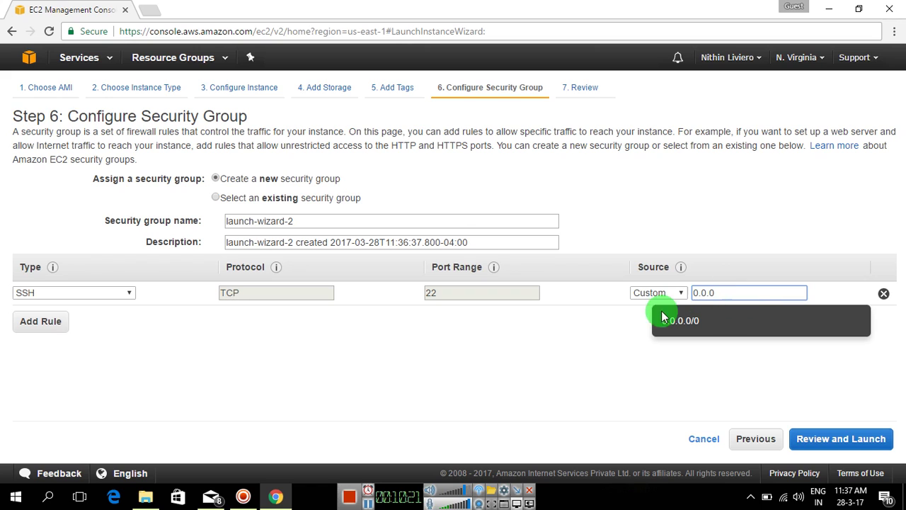
left_click(678, 326)
left_click(679, 292)
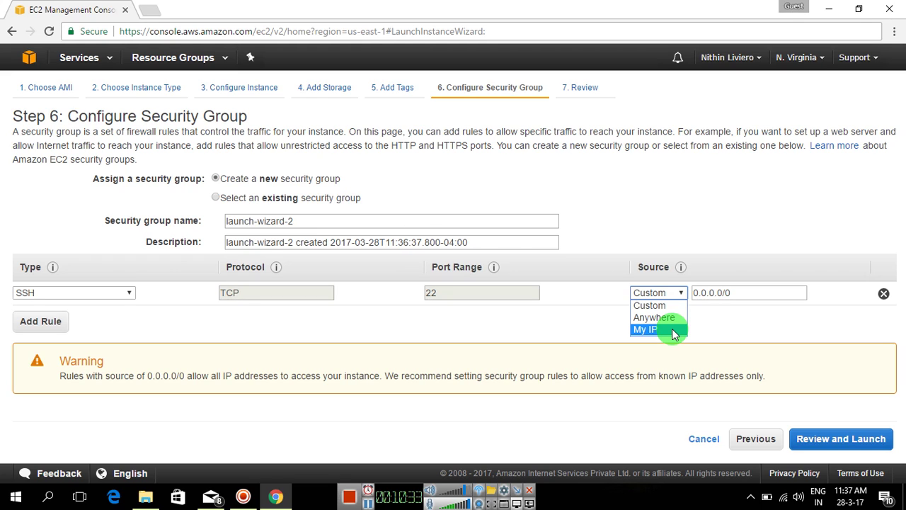
left_click(677, 294)
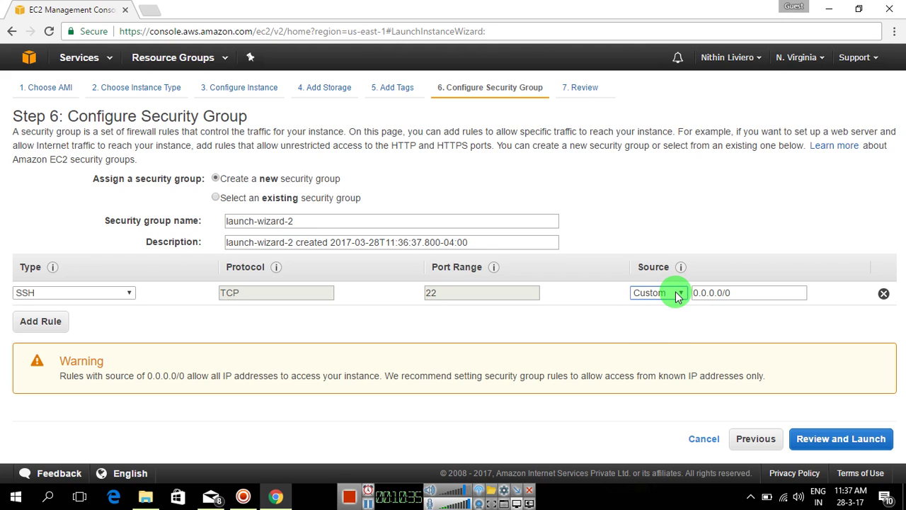
Look over the Step 7 launch review, then return to Step 6 security group settings.
left_click(827, 440)
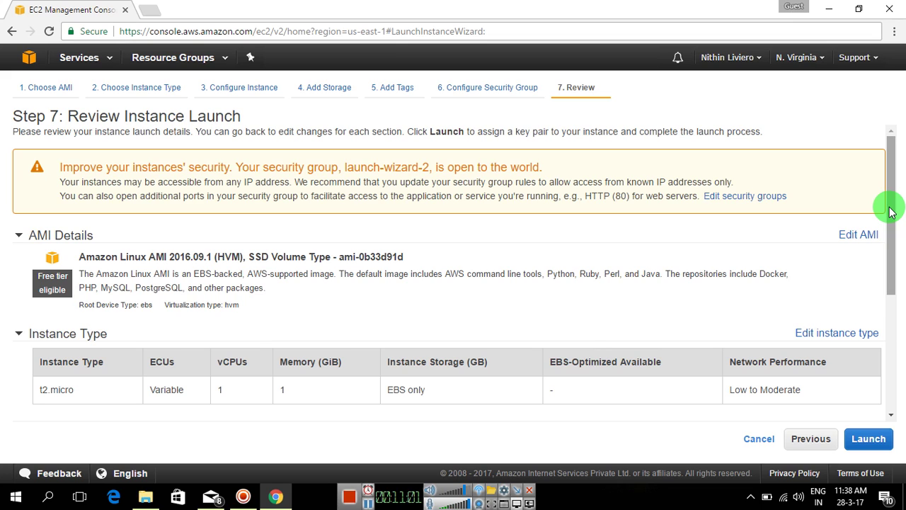
left_click_drag(890, 211, 890, 326)
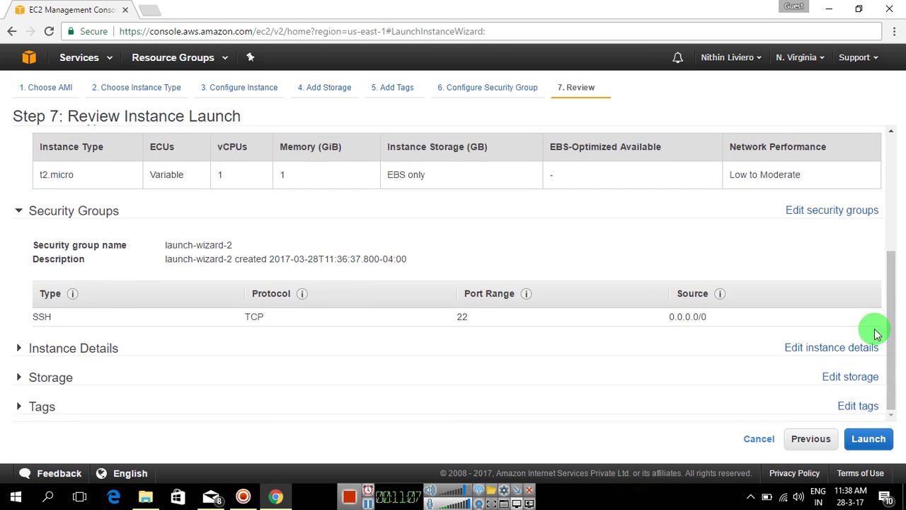
left_click(813, 439)
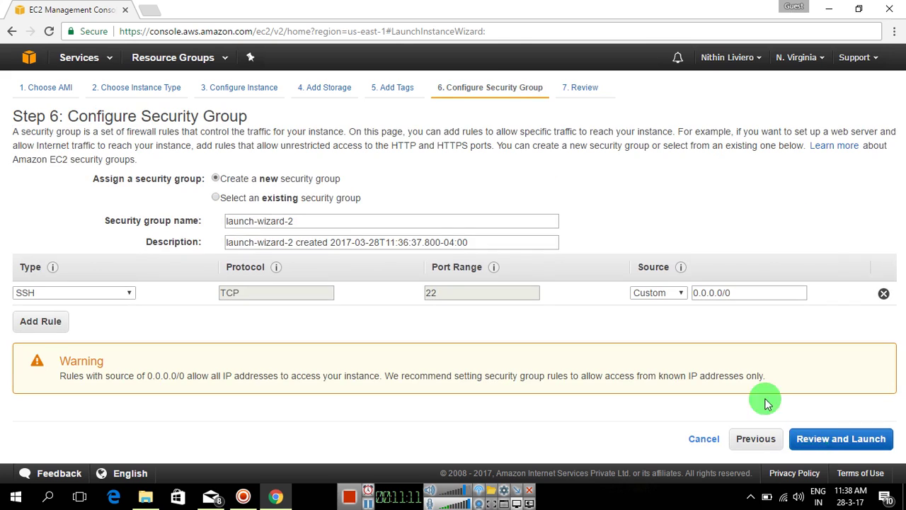
Rename the security group to the user's surname plus _AL1 and use that name as its description.
left_click_drag(328, 222, 162, 242)
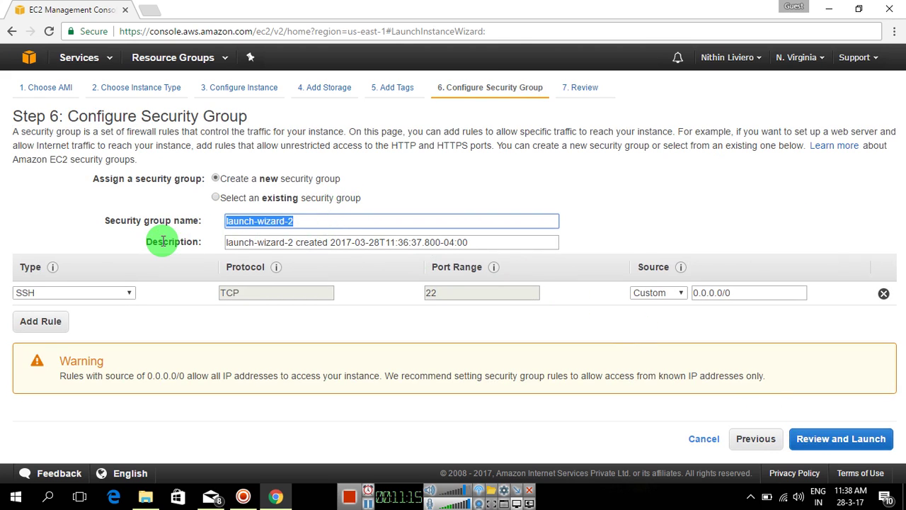
type("Liviero_")
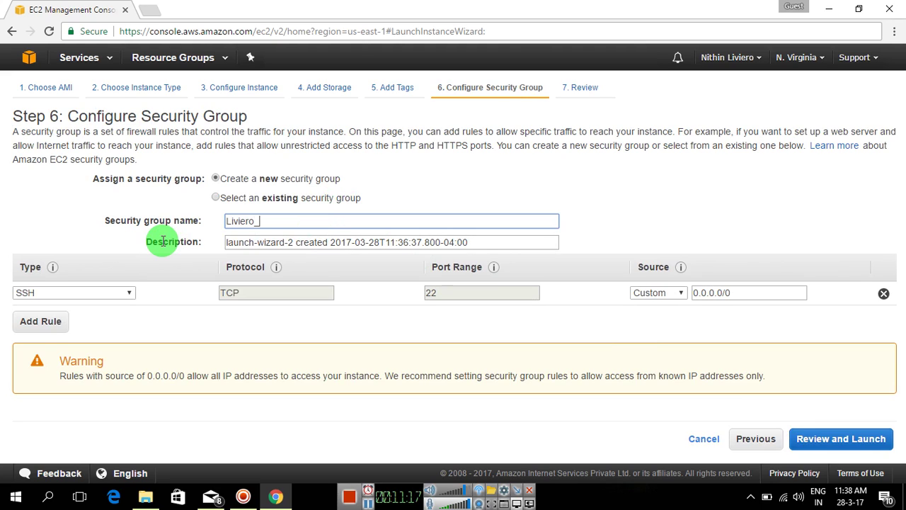
type("AL1")
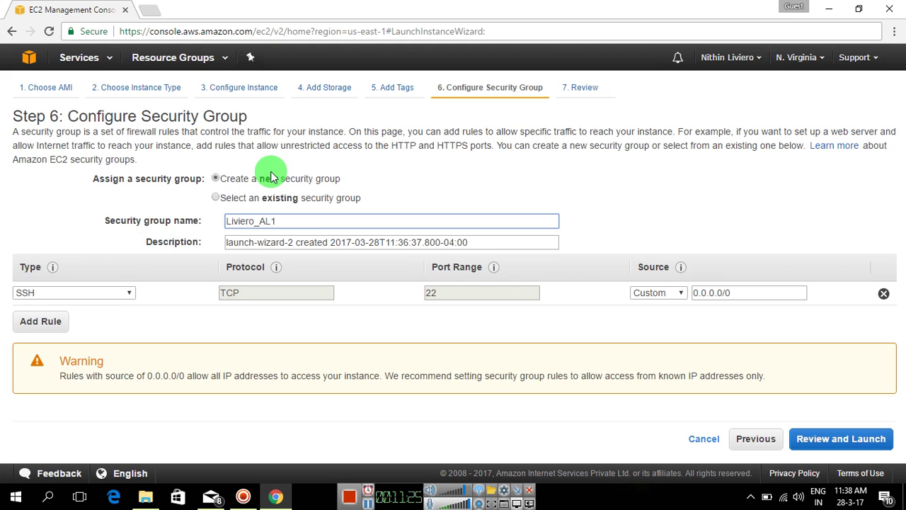
left_click_drag(275, 220, 185, 232)
key("ctrl+c")
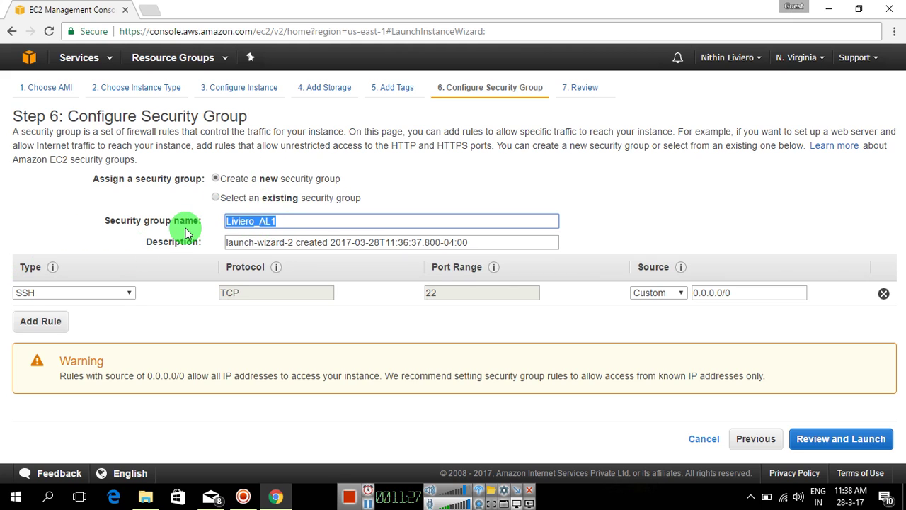
left_click(289, 242)
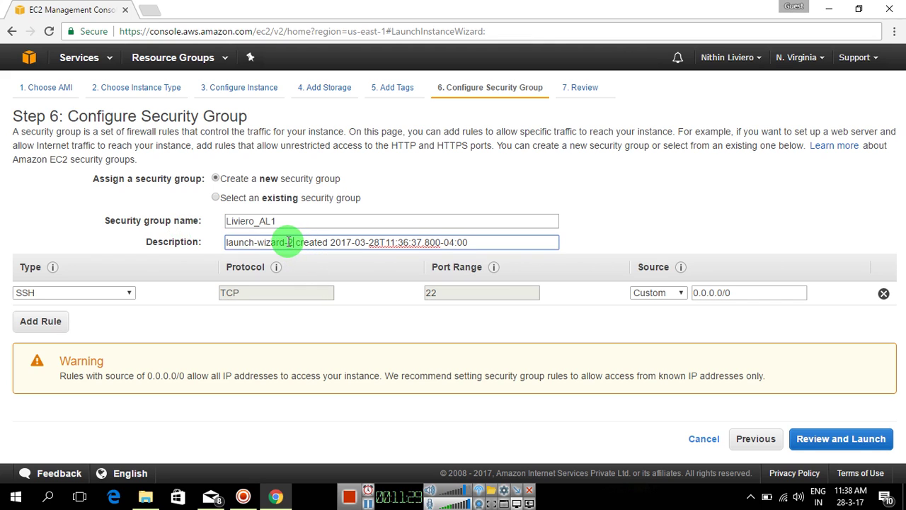
left_click_drag(288, 242, 182, 240)
key("ctrl+v")
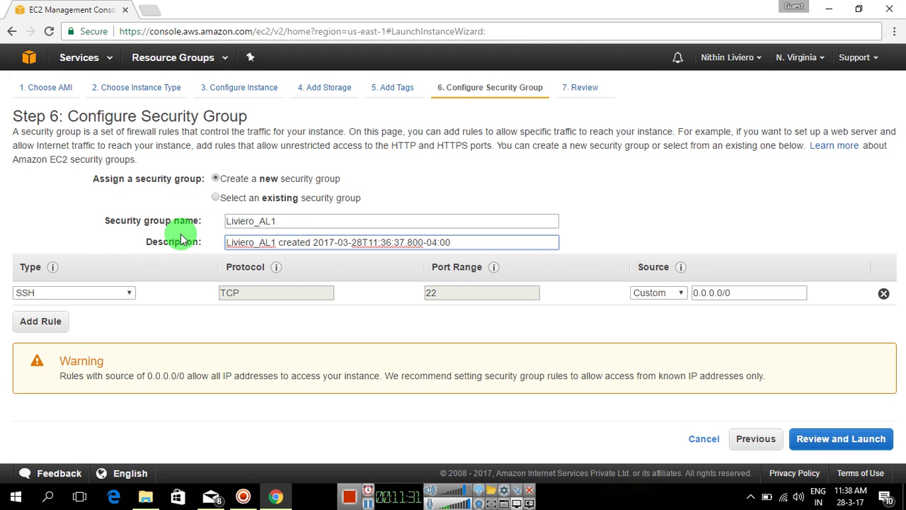
left_click(849, 436)
Expand Instance Details, Storage and Tags on the review page to confirm the 10 GiB gp2 volume and tags.
left_click_drag(890, 227, 894, 374)
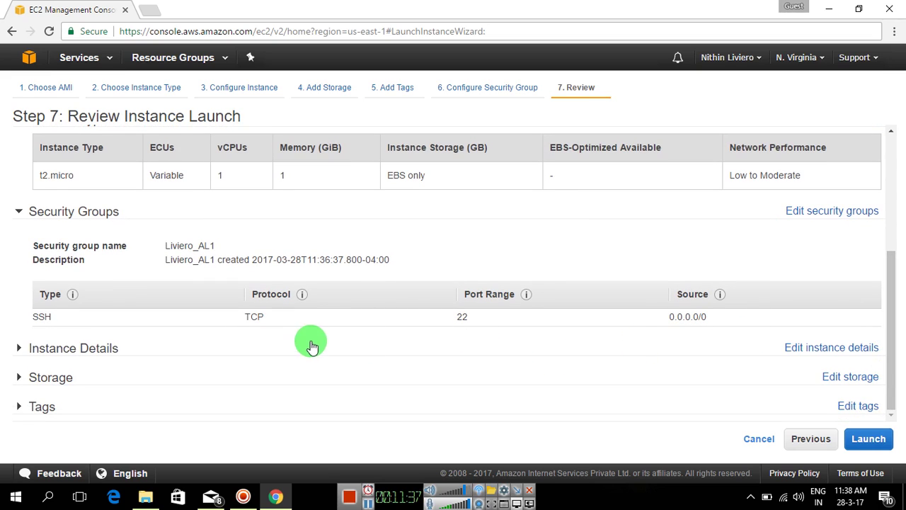
left_click(19, 351)
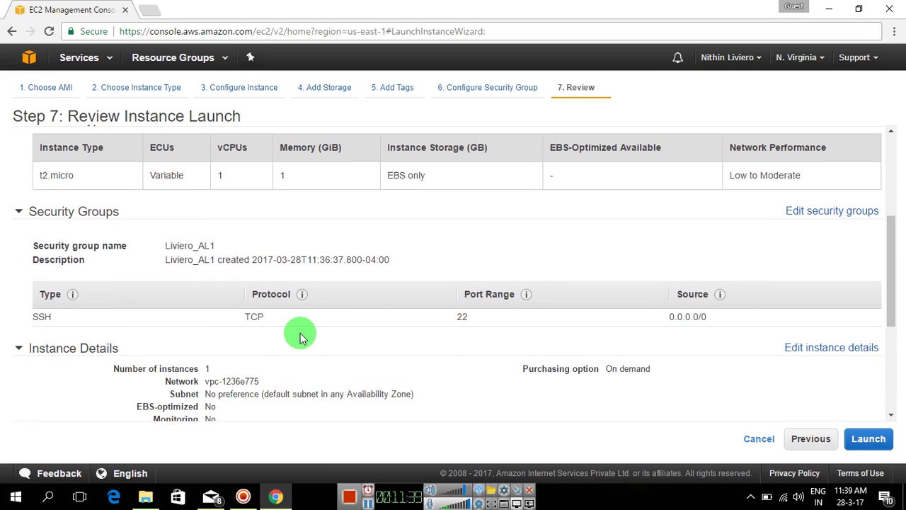
left_click_drag(885, 300, 886, 368)
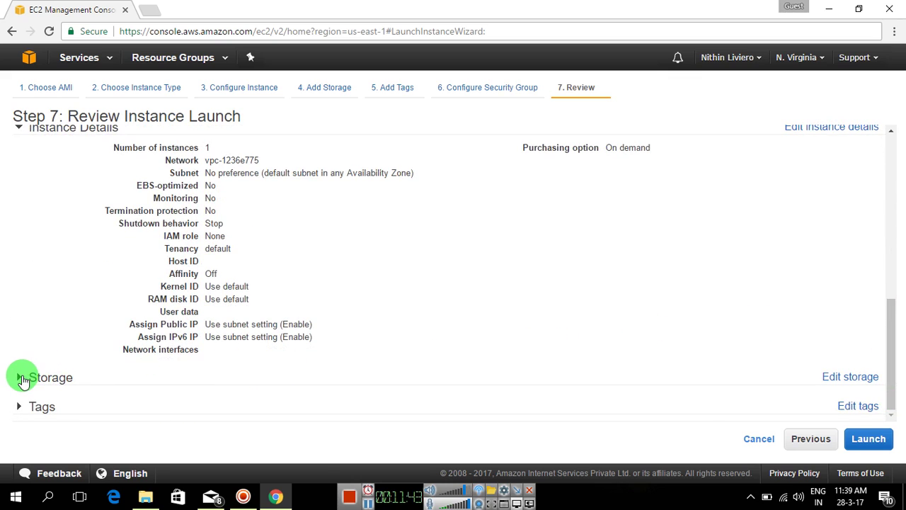
left_click(20, 376)
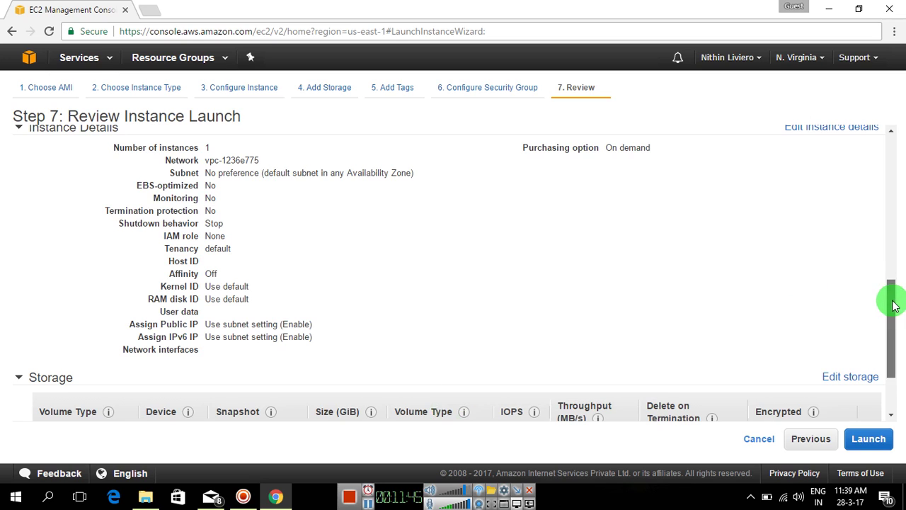
left_click_drag(890, 303, 895, 351)
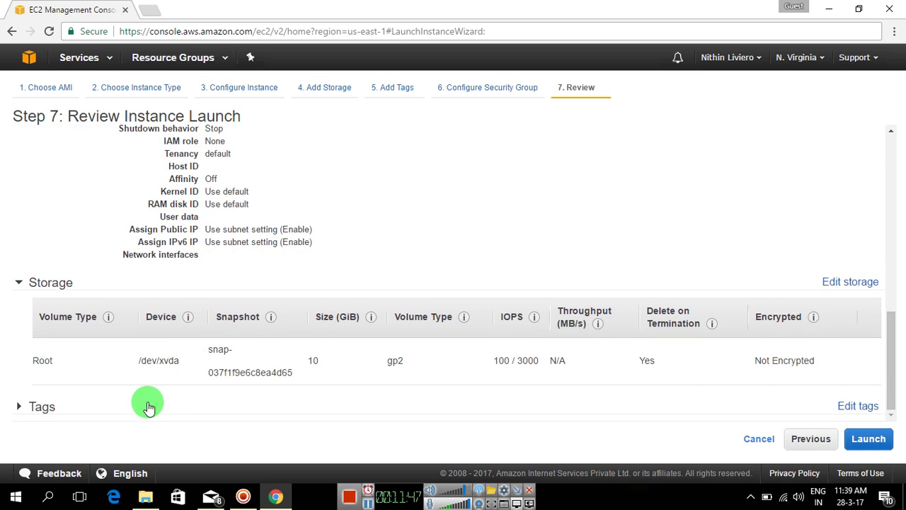
left_click(17, 408)
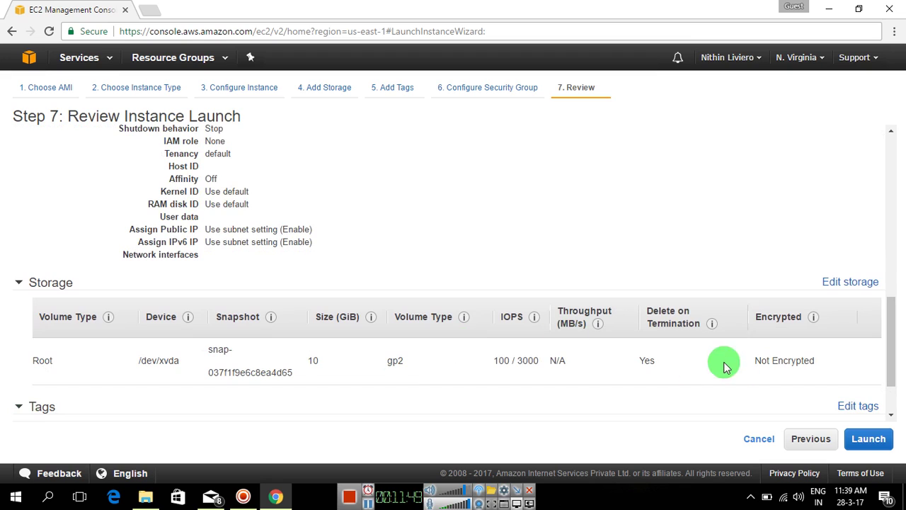
left_click_drag(890, 356, 896, 416)
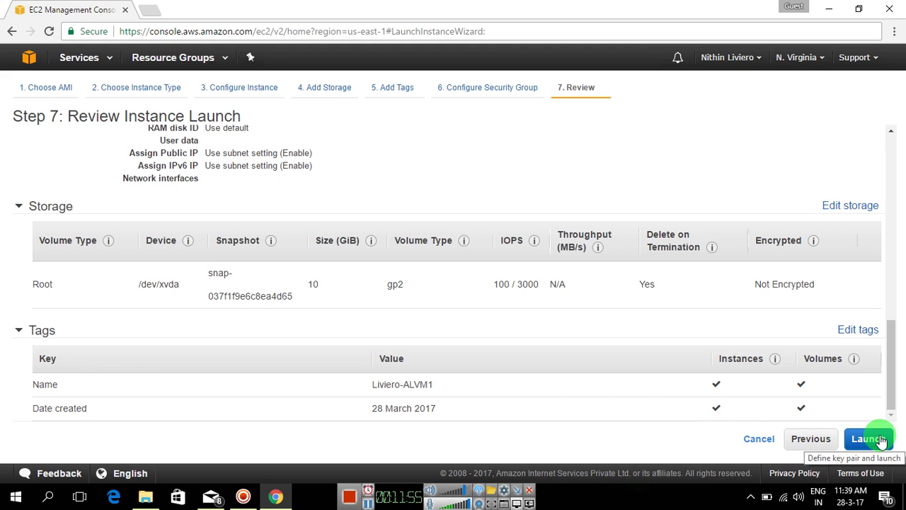
left_click(868, 439)
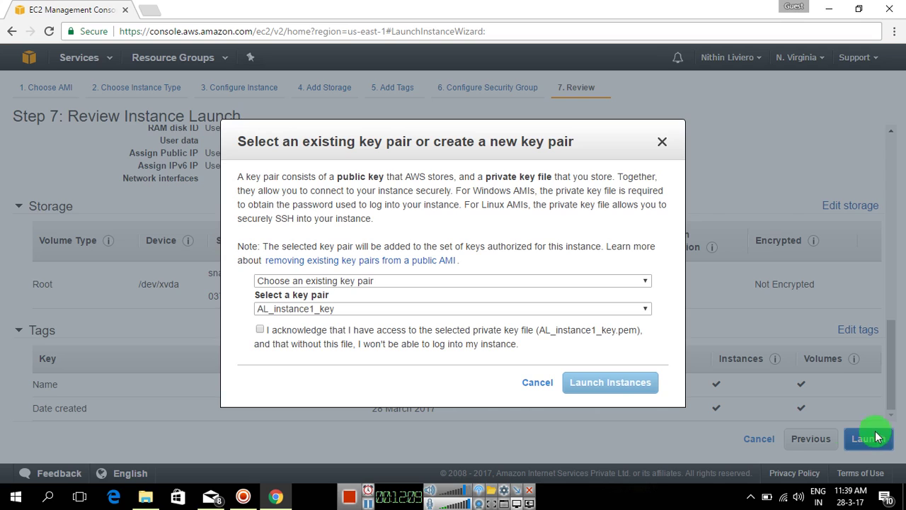
Create a new key pair named with the user's surname plus _AL-keypair and download its .pem file.
left_click(646, 282)
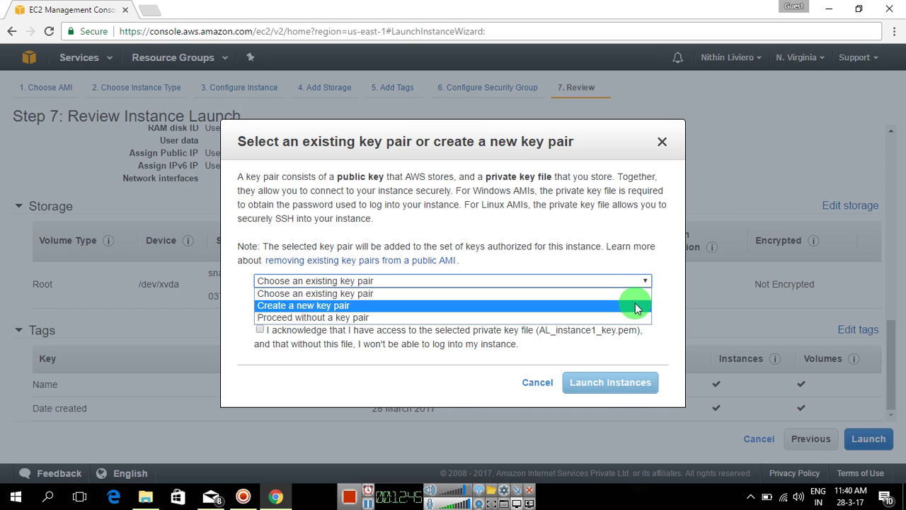
left_click(635, 306)
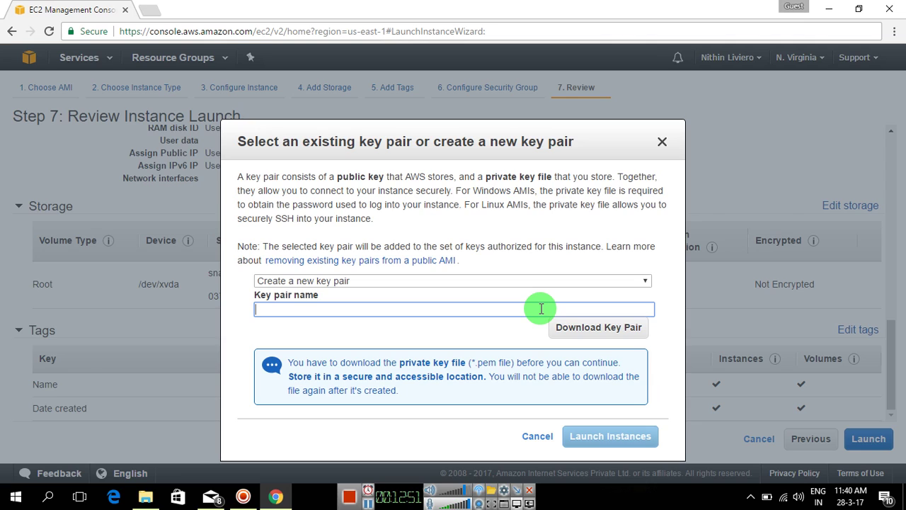
type("Liviero_AL-keypair")
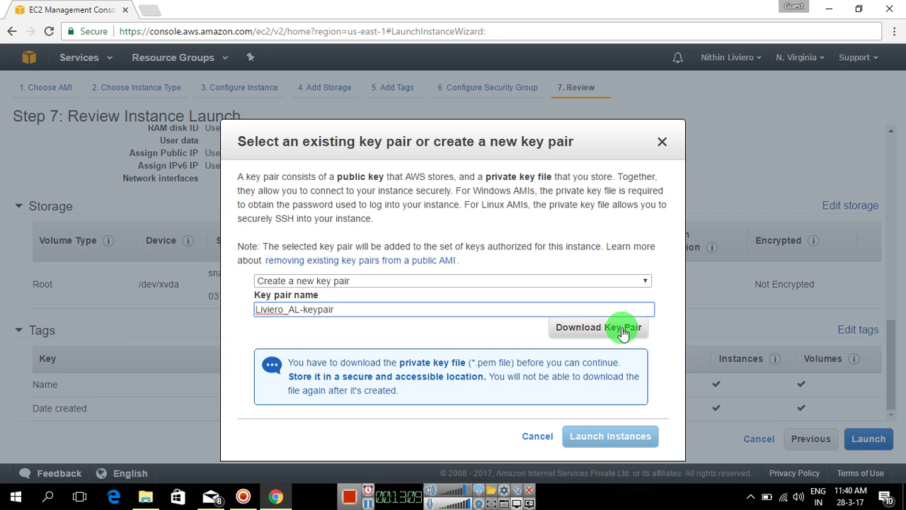
left_click(623, 333)
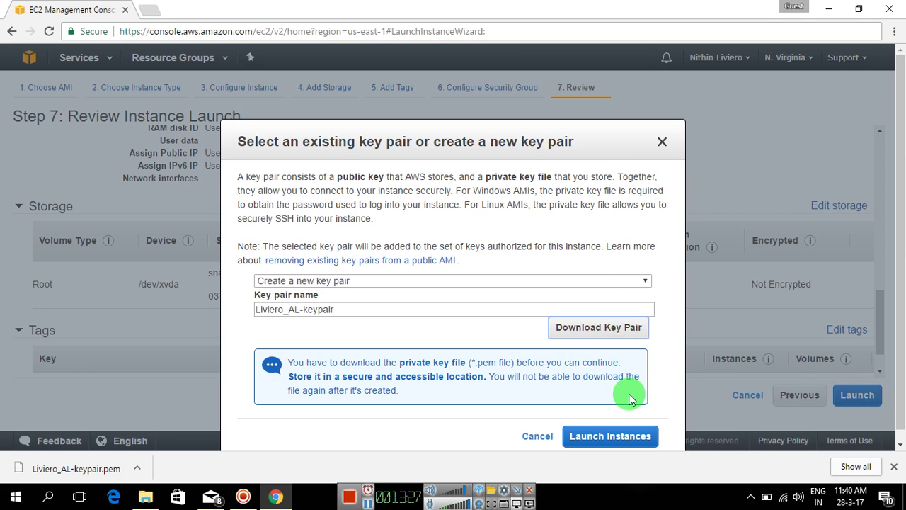
Launch the t2.micro instance and view it in the Instances list with an enlarged details pane.
left_click(619, 436)
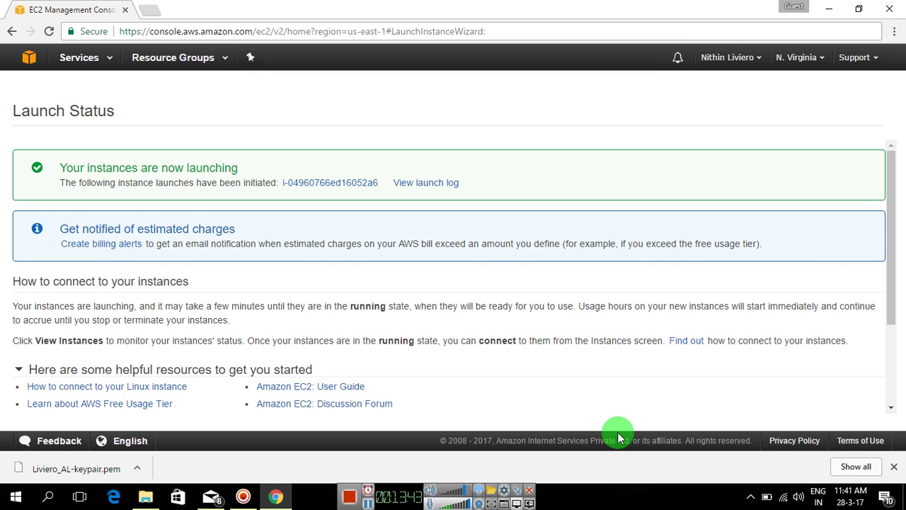
left_click(325, 184)
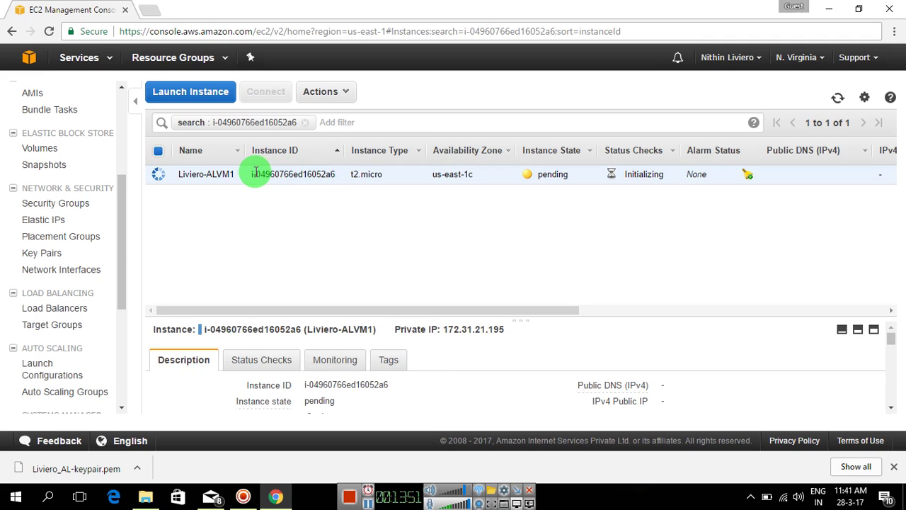
left_click_drag(252, 173, 336, 178)
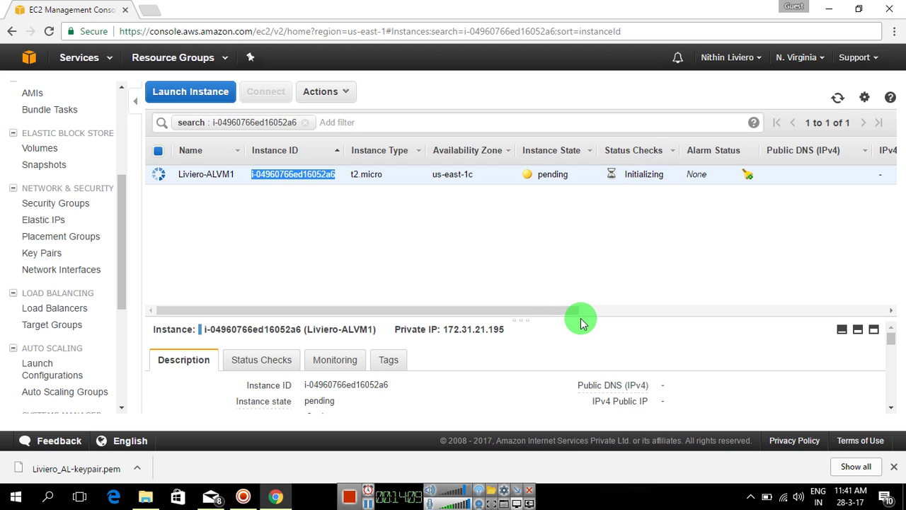
left_click_drag(581, 322, 585, 236)
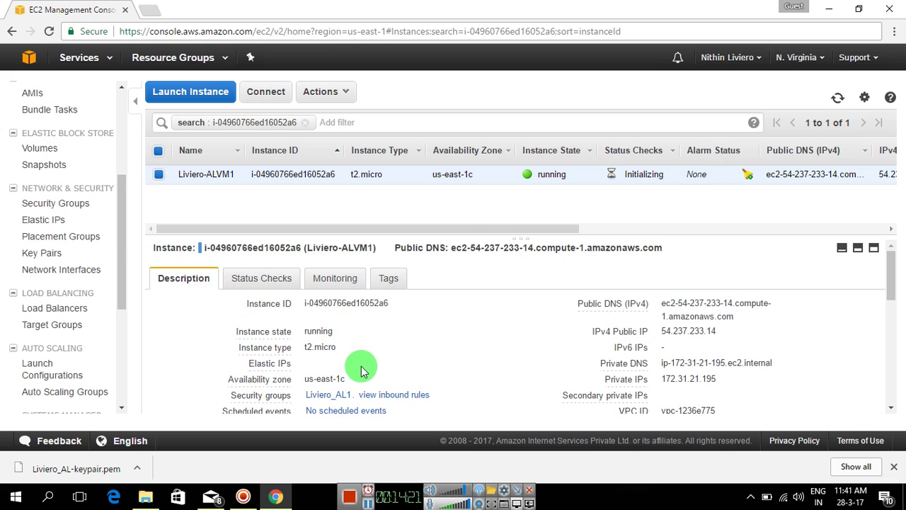
Scroll the instance details and select its VPC ID and public IPv4 address 54.237.233.14.
scroll(892, 305, "down", 1)
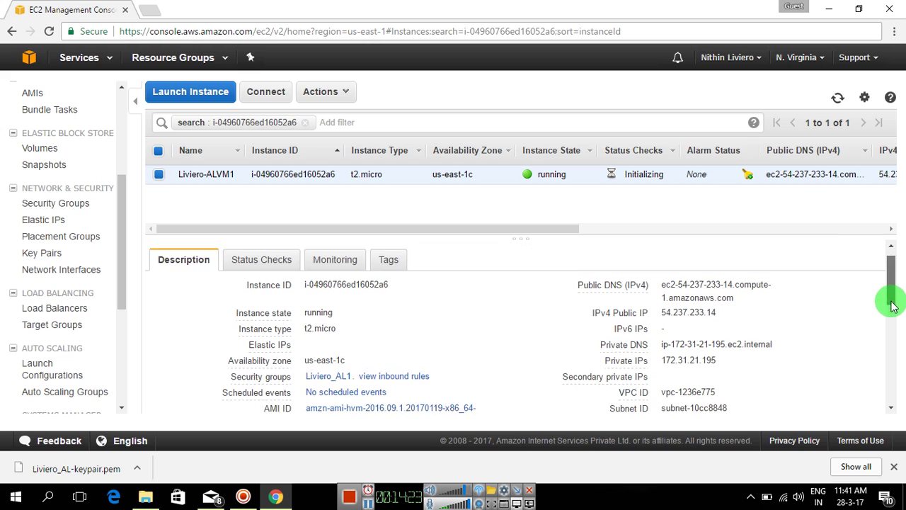
scroll(892, 305, "down", 2)
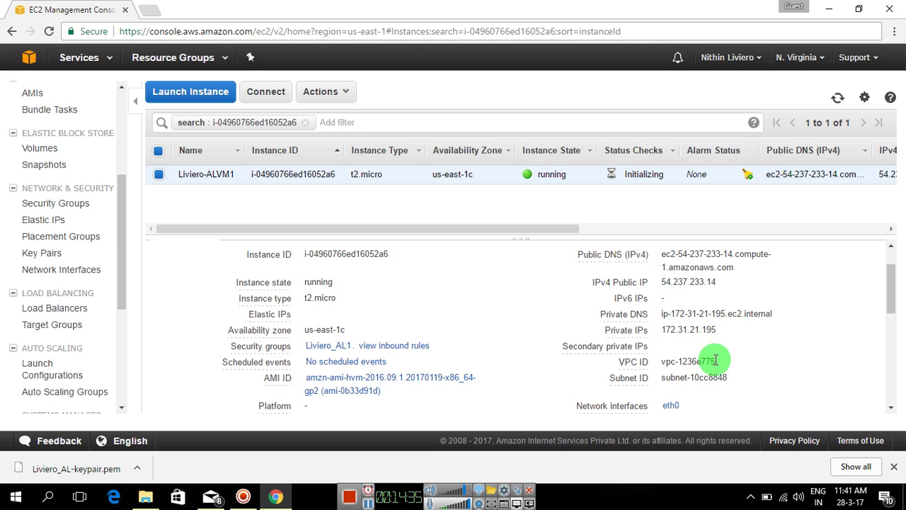
left_click_drag(716, 362, 703, 362)
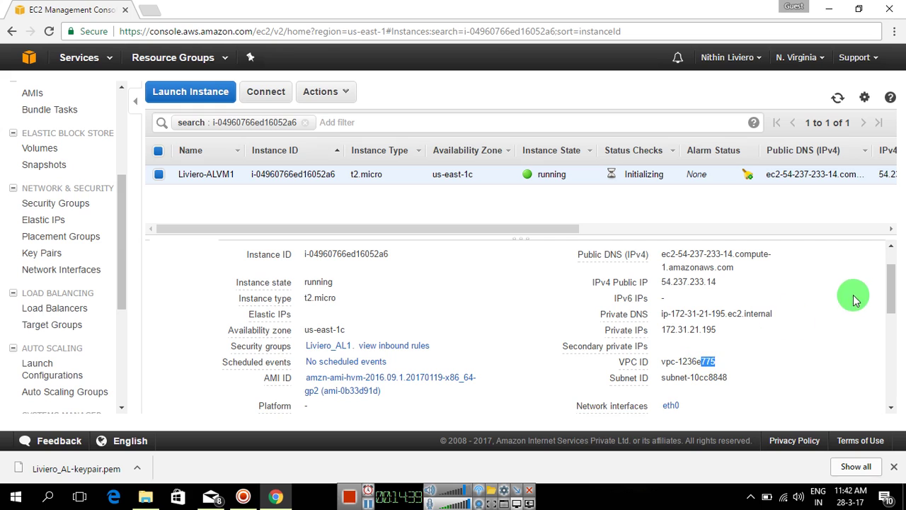
left_click_drag(893, 283, 894, 292)
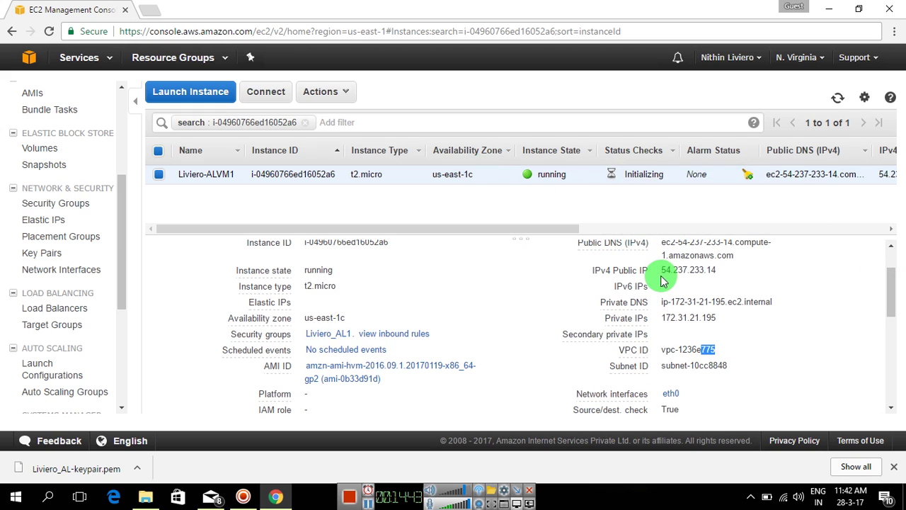
left_click_drag(662, 270, 718, 272)
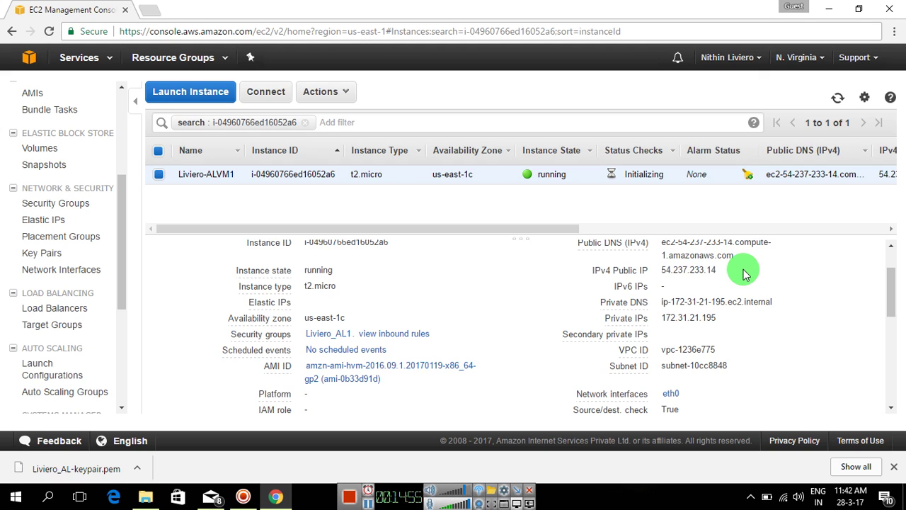
Visit the empty Elastic IPs page, then return to the Instances list with more room.
left_click(61, 222)
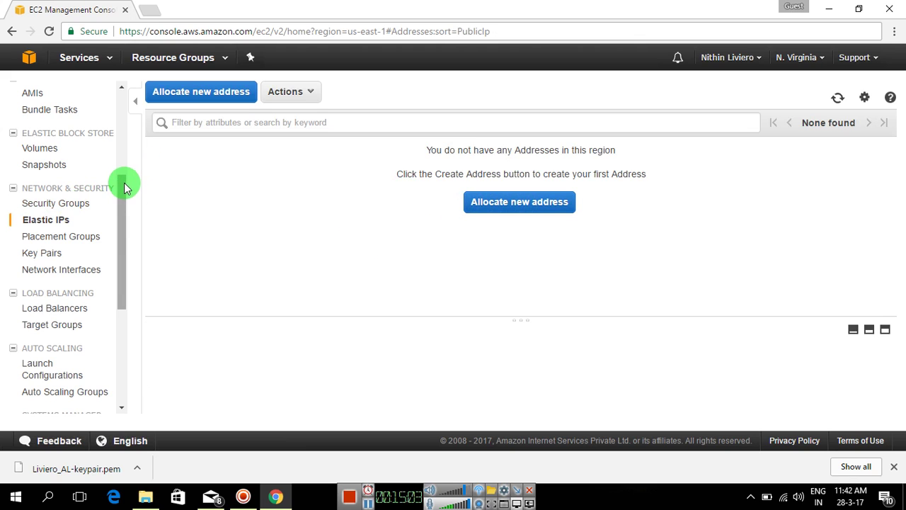
left_click_drag(124, 186, 118, 97)
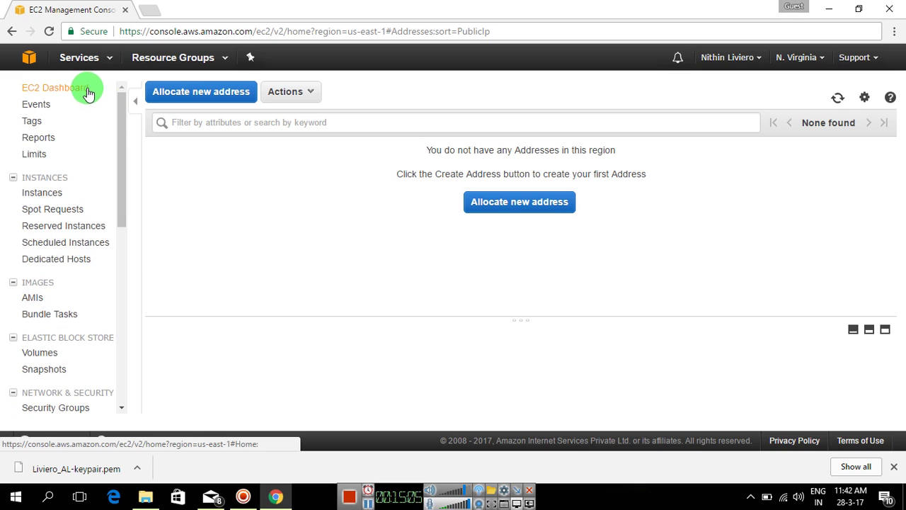
left_click(53, 199)
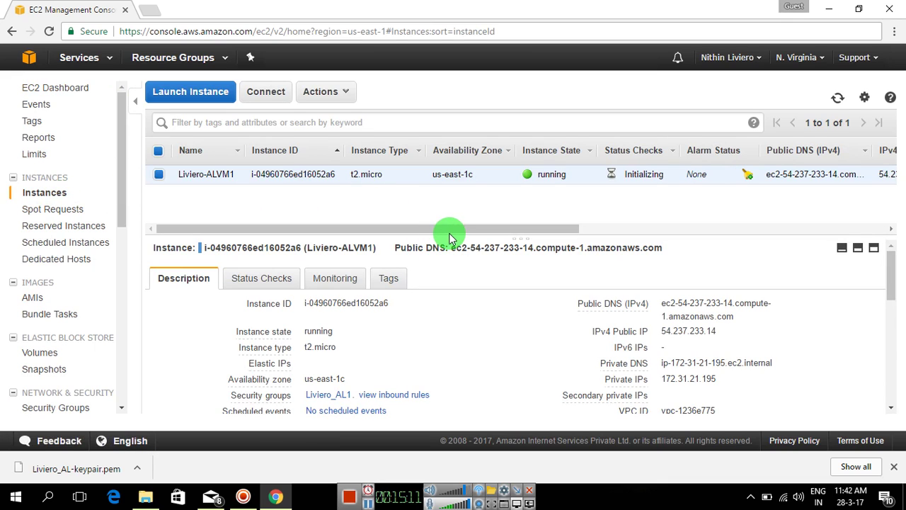
left_click_drag(453, 246, 447, 281)
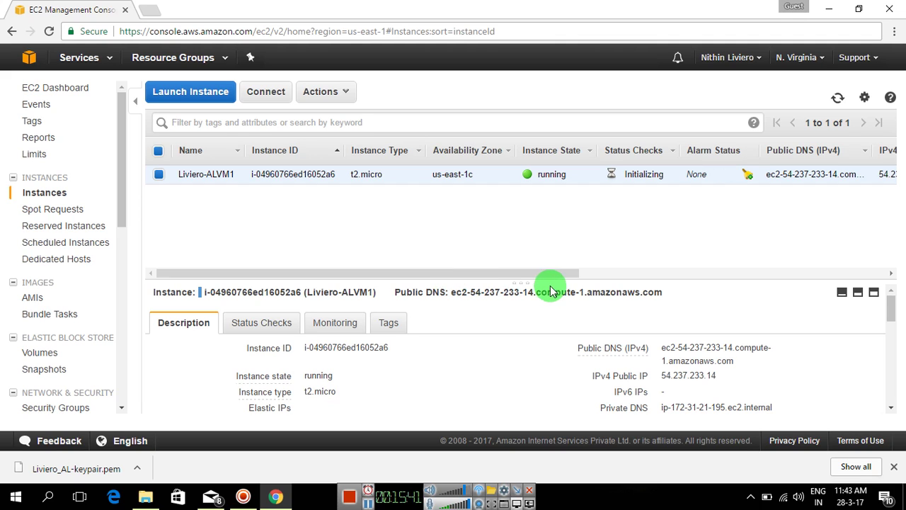
Show the instance's Status Checks tab, with system and instance checks still initializing, resizing the panes.
left_click_drag(546, 273, 557, 276)
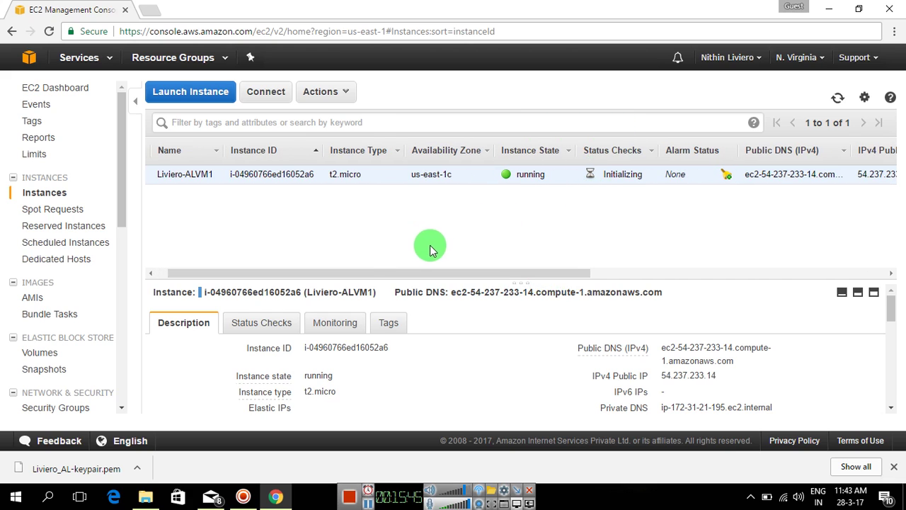
left_click(269, 323)
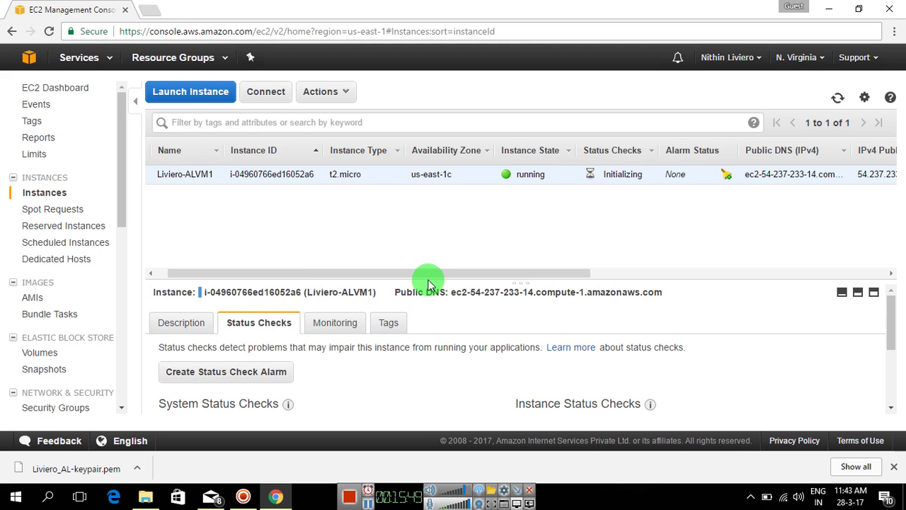
left_click_drag(428, 285, 446, 205)
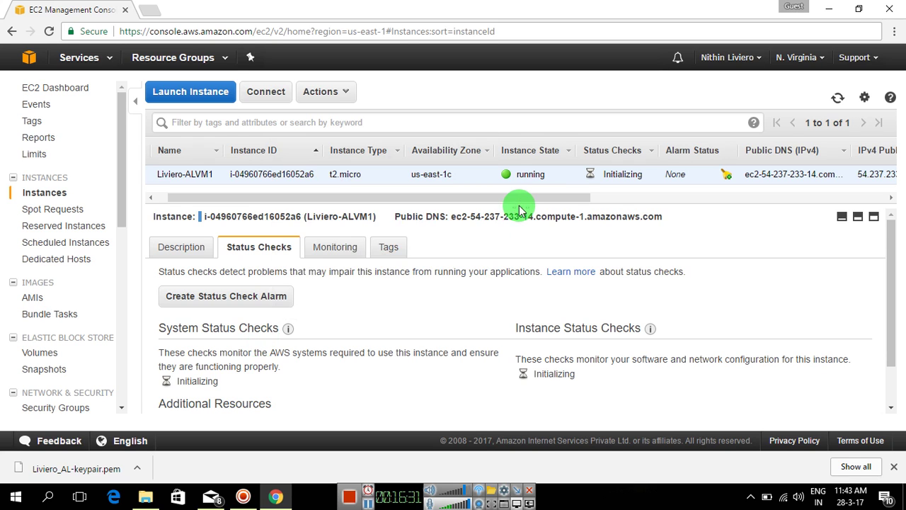
left_click_drag(521, 207, 518, 246)
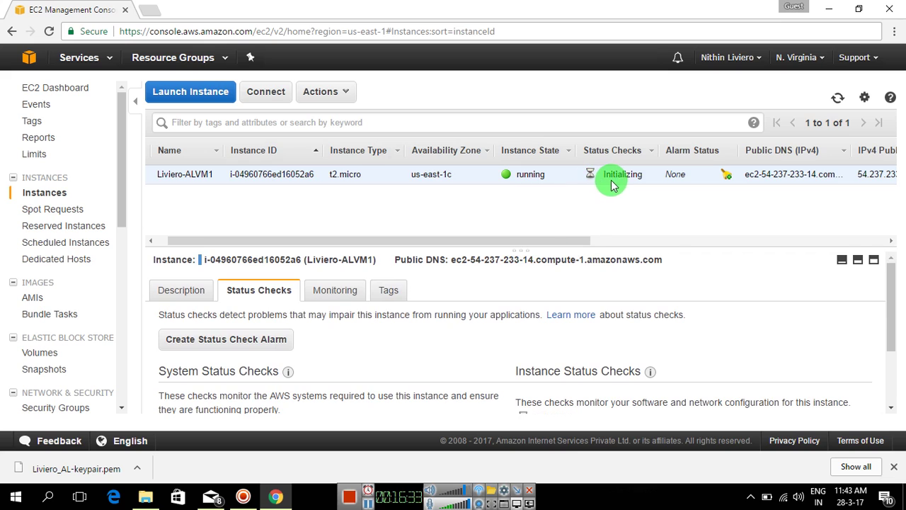
left_click(370, 503)
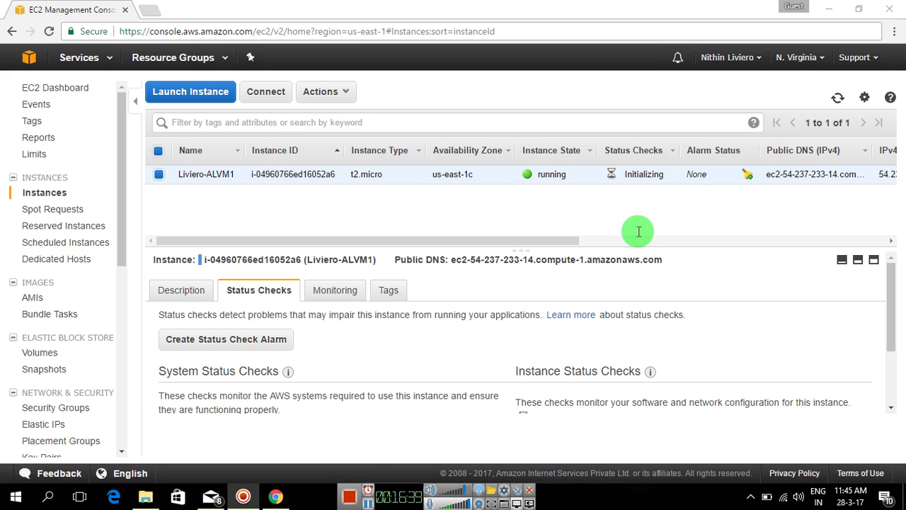
left_click(728, 6)
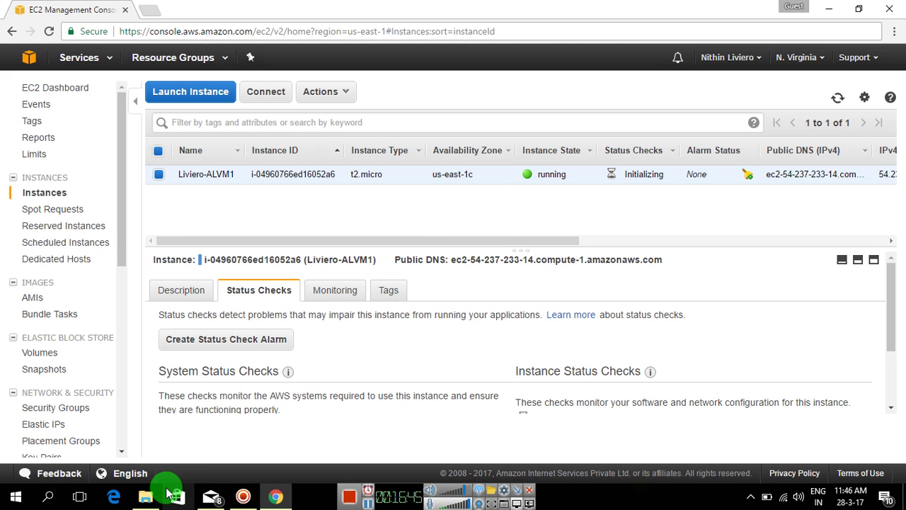
Confirm the downloaded .pem key file sits in the AWS Tutorial pem folder.
mouse_move(151, 501)
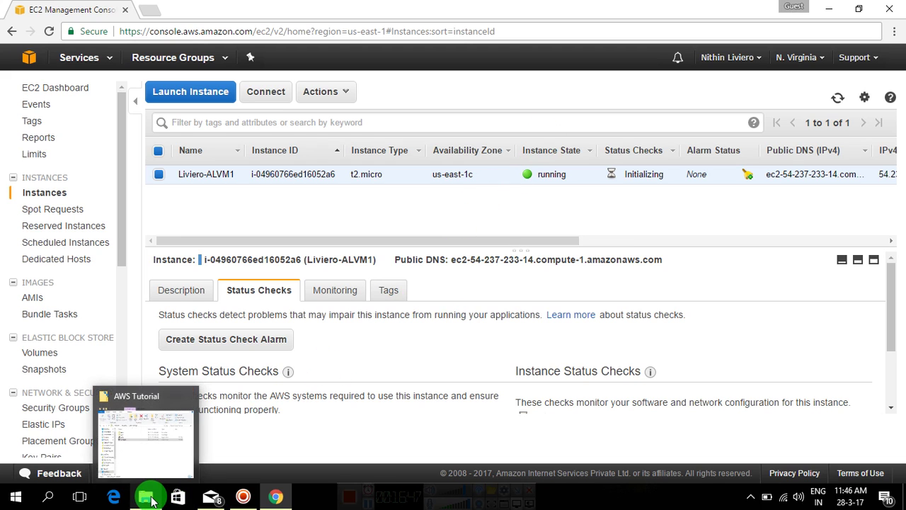
left_click(151, 500)
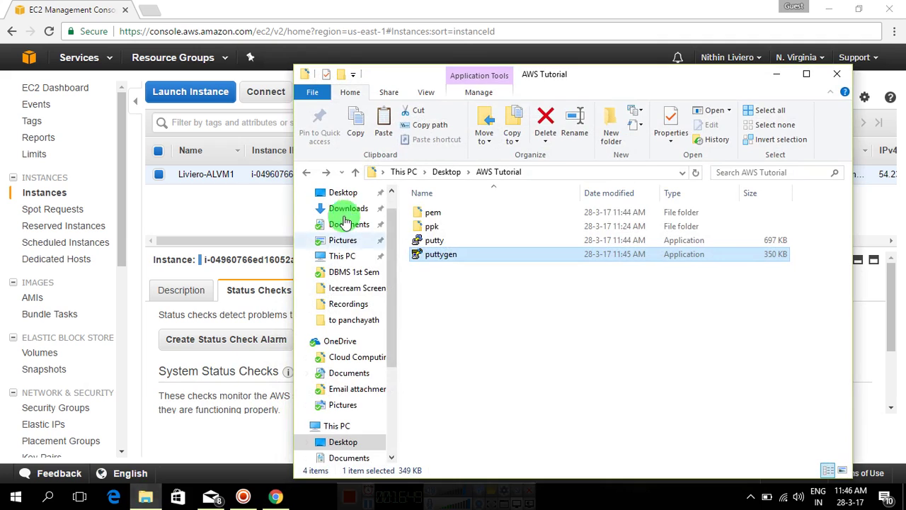
double_click(449, 215)
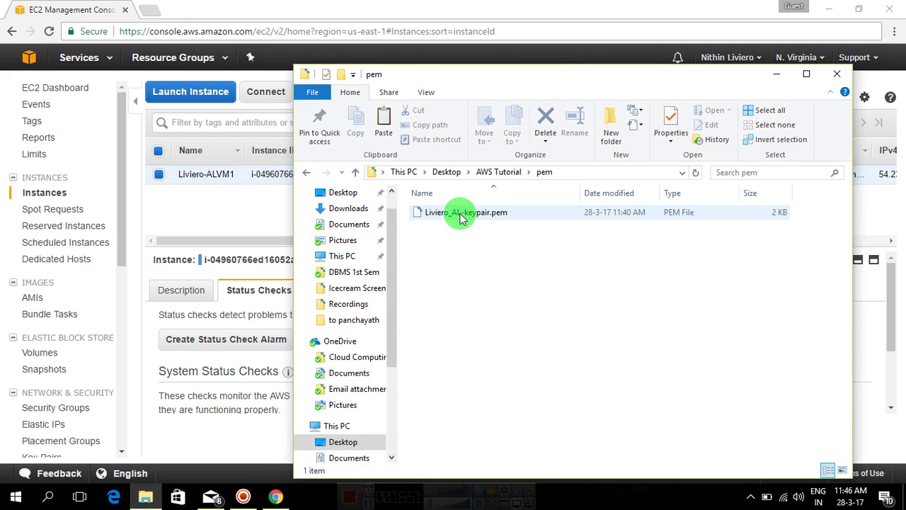
left_click(460, 216)
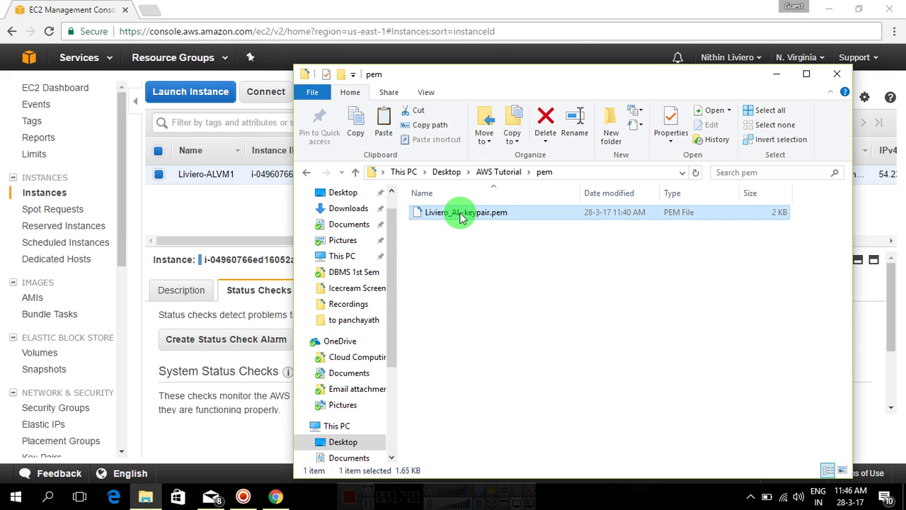
Go back to the AWS Tutorial folder and launch puttygen.
key("alt+Up")
key("alt+Up")
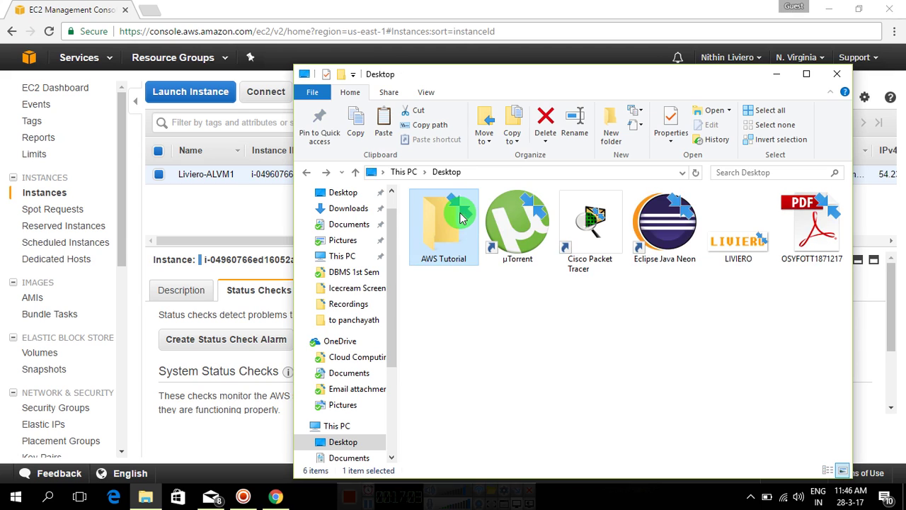
double_click(456, 212)
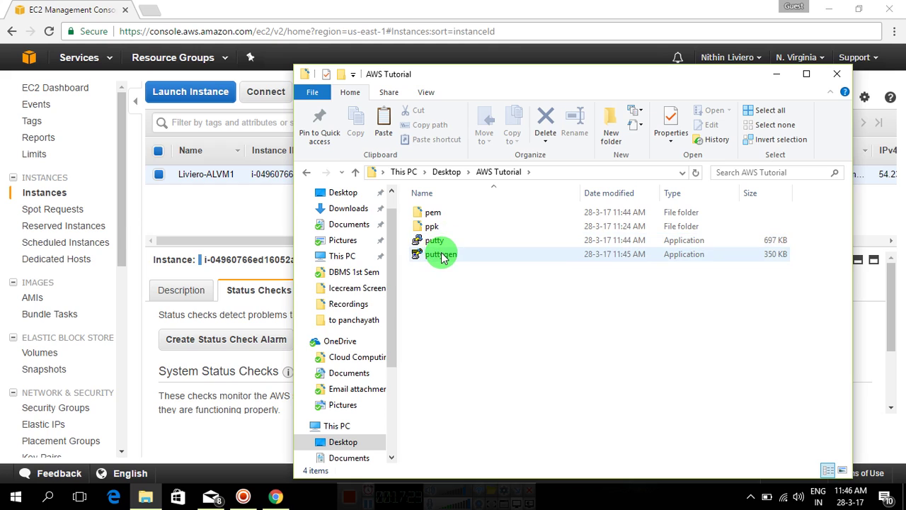
mouse_move(442, 253)
double_click(442, 256)
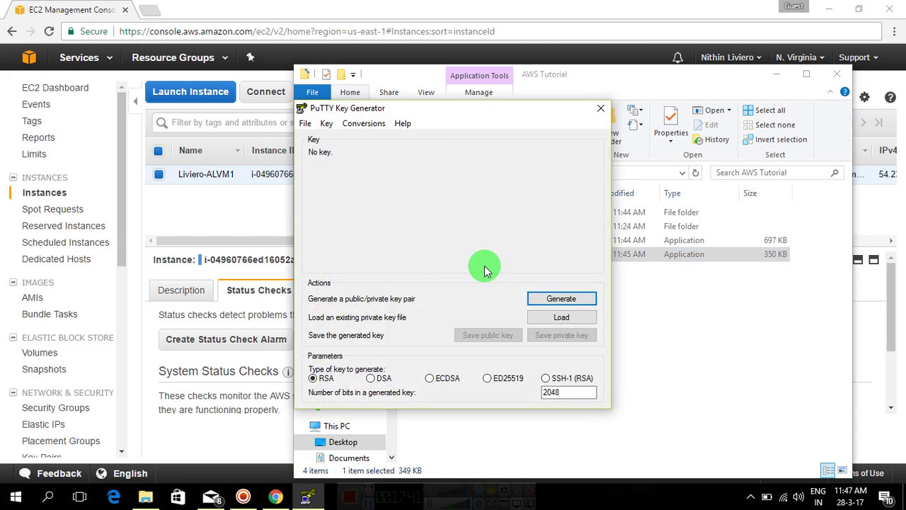
Load the .pem key from the pem folder into PuTTYgen, showing all file types.
left_click(561, 319)
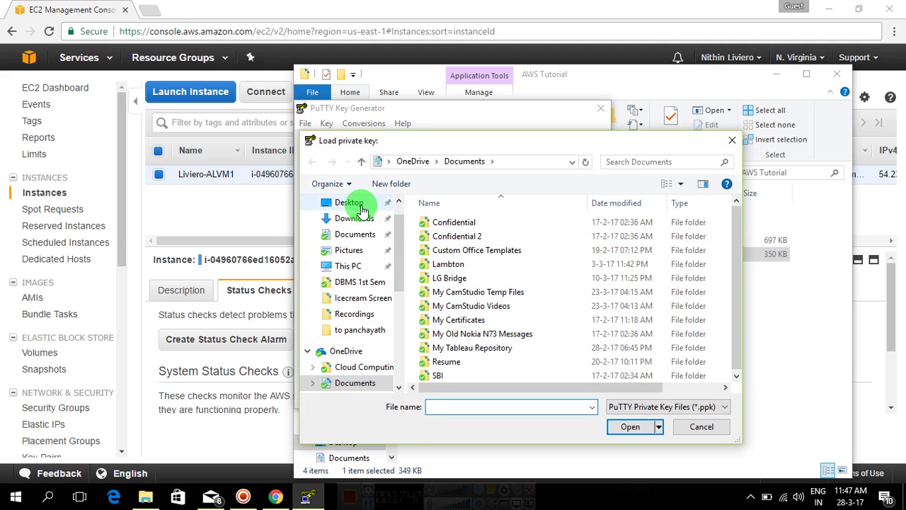
left_click(357, 206)
double_click(454, 249)
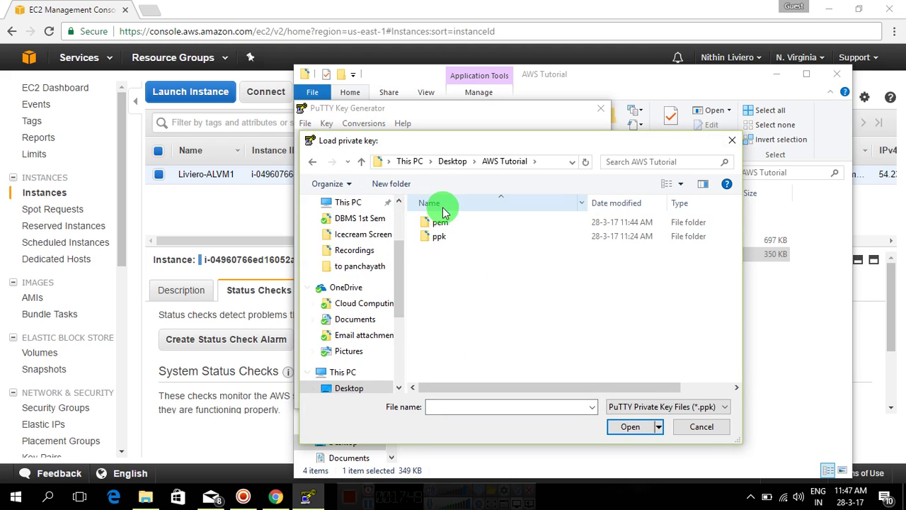
left_click(441, 223)
double_click(441, 223)
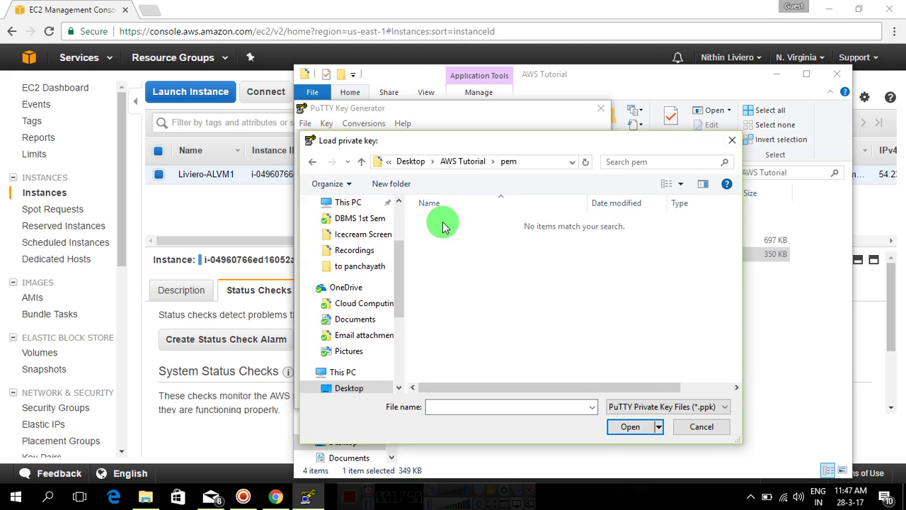
left_click(669, 408)
left_click(634, 420)
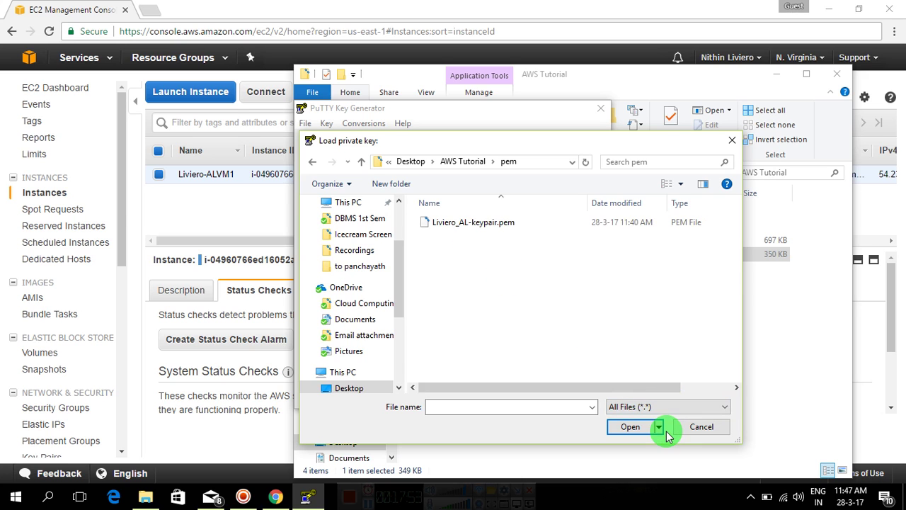
left_click(513, 224)
double_click(514, 223)
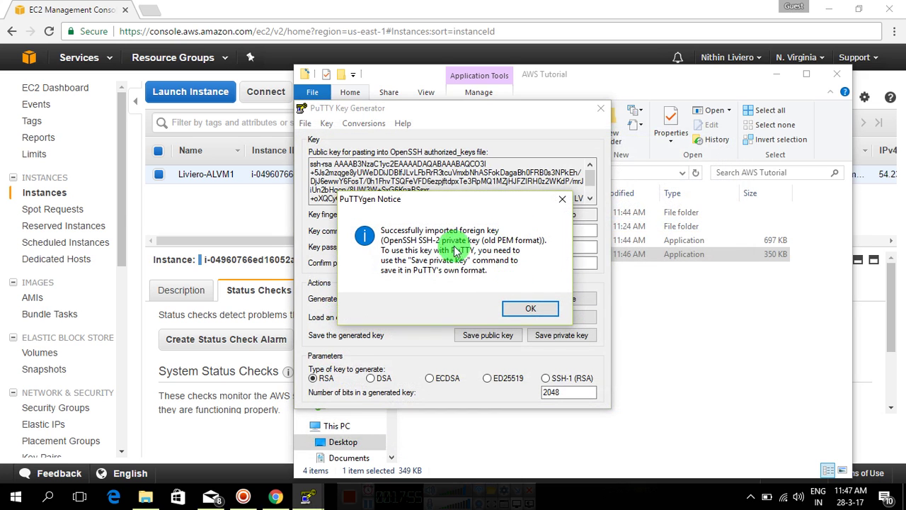
left_click(531, 310)
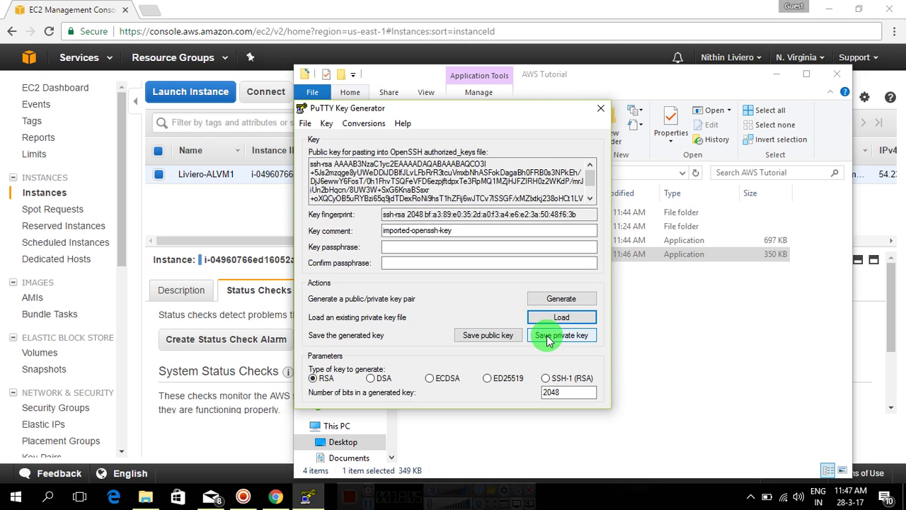
Save the private key without a passphrase as the _AL-keypair.ppk file in the ppk folder.
left_click(547, 341)
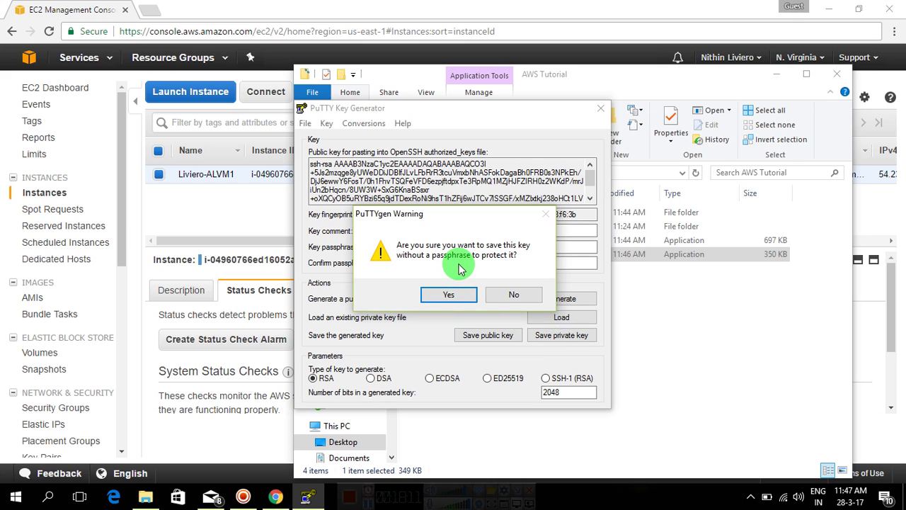
left_click(458, 293)
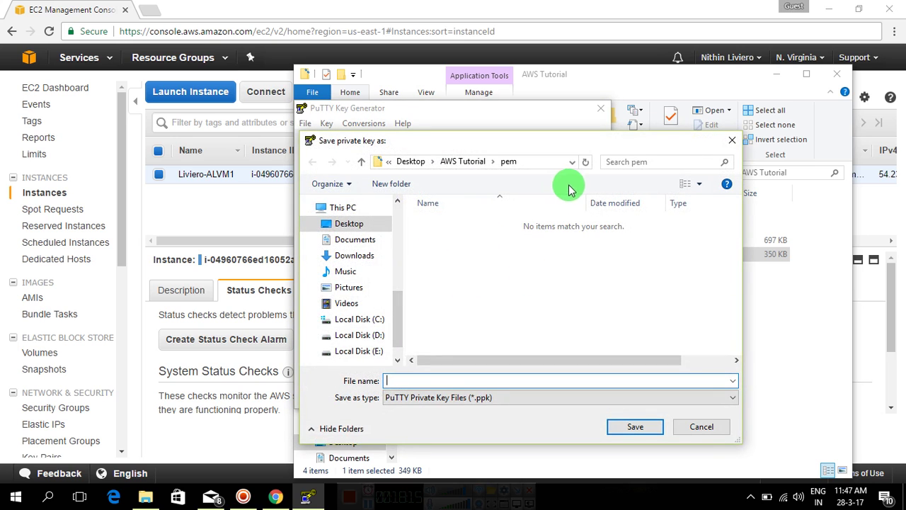
left_click(467, 161)
left_click(453, 241)
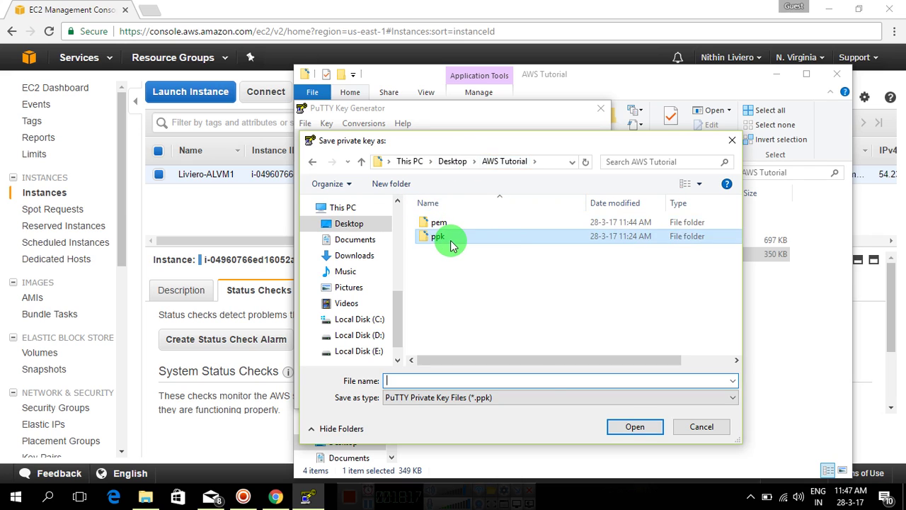
double_click(453, 243)
left_click(481, 383)
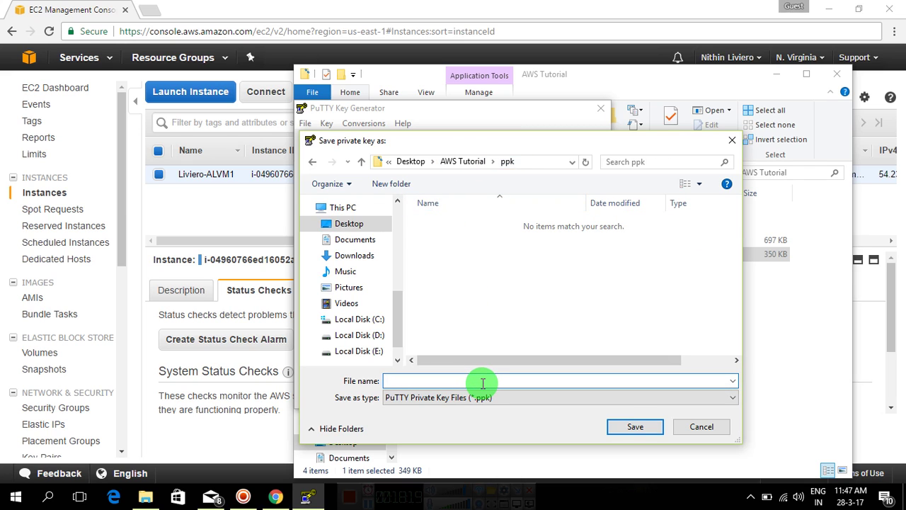
type("Liviero_AL-keypa")
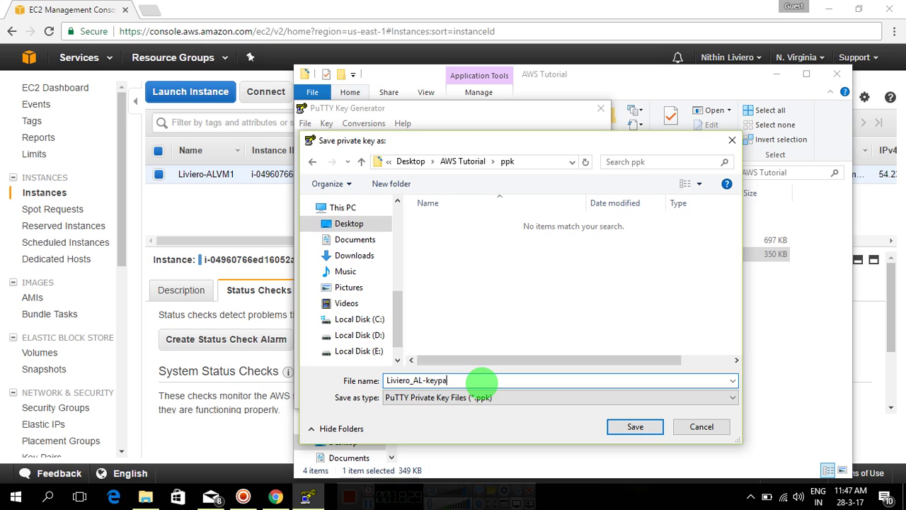
type("ir")
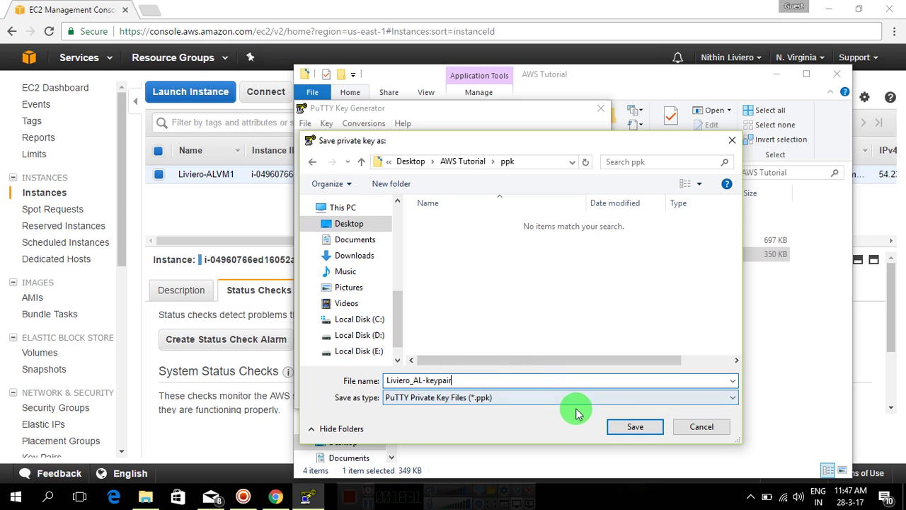
type(".pp")
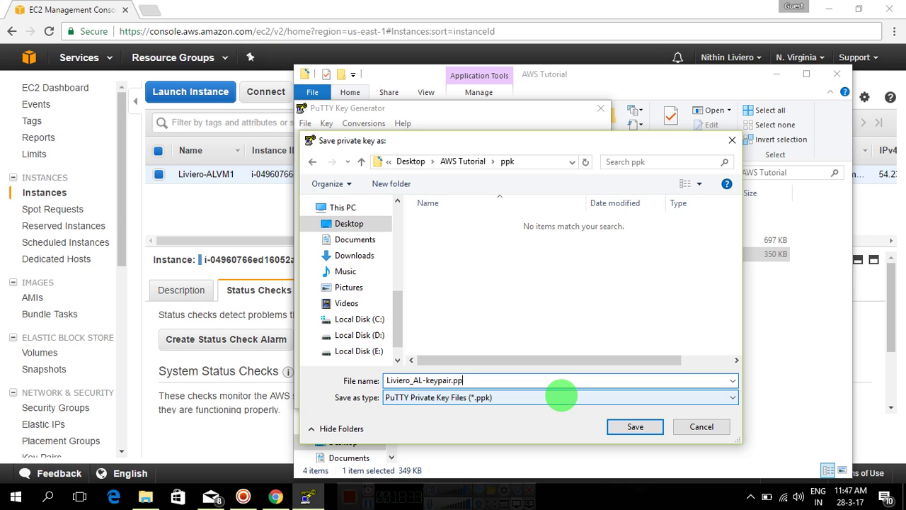
type("k")
left_click(627, 427)
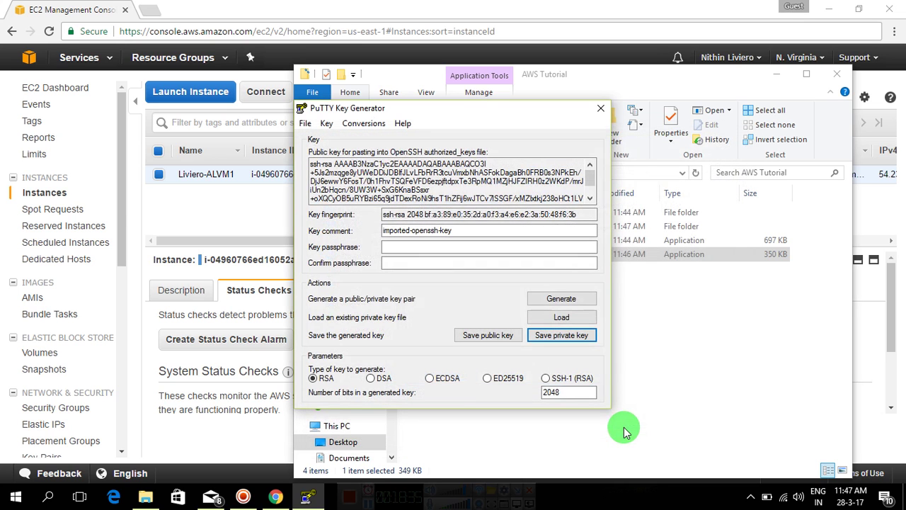
Close PuTTYgen and verify the new .ppk file is in the ppk folder.
left_click(601, 108)
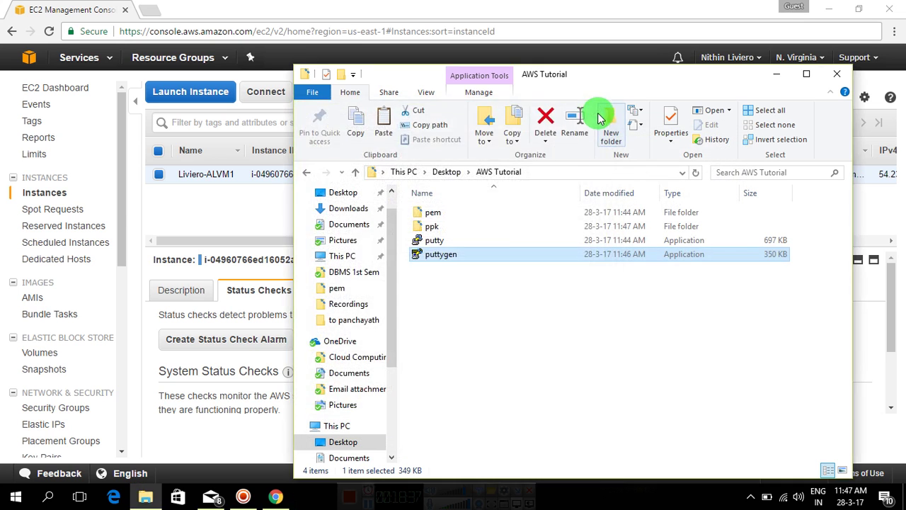
double_click(495, 225)
left_click(495, 215)
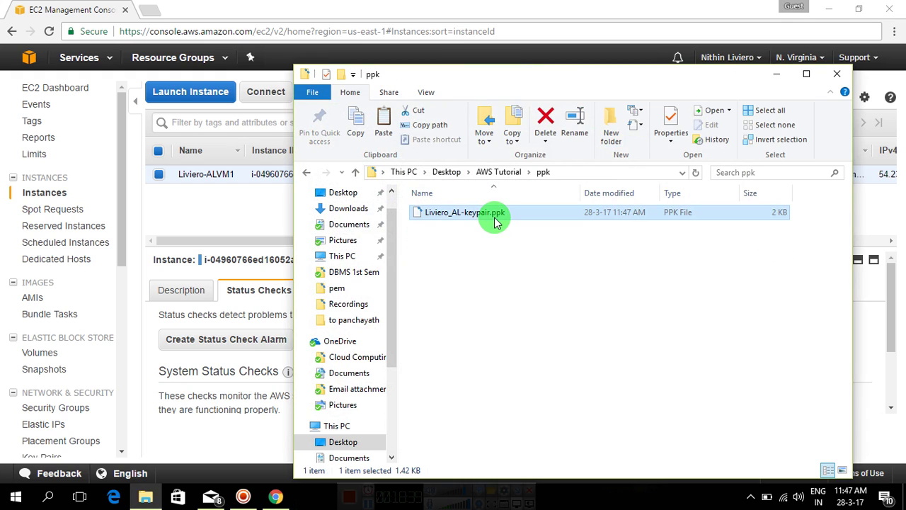
key("BackSpace")
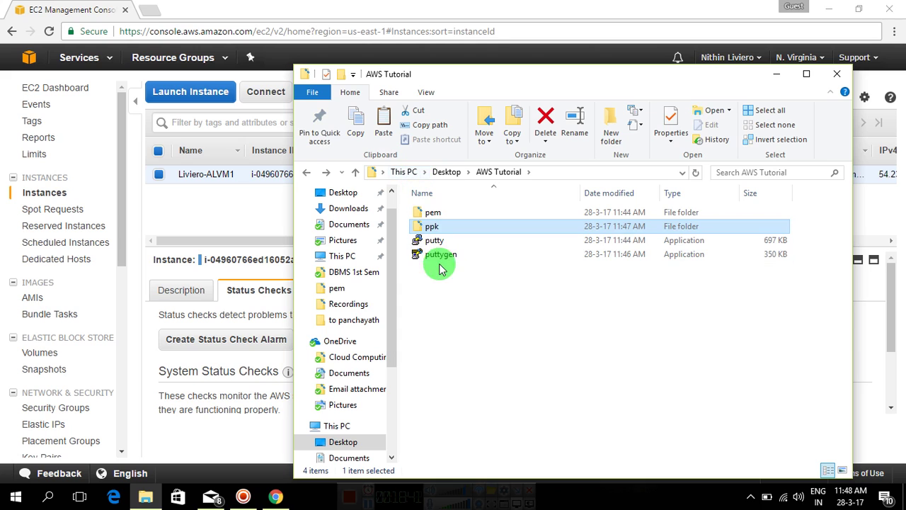
left_click(776, 73)
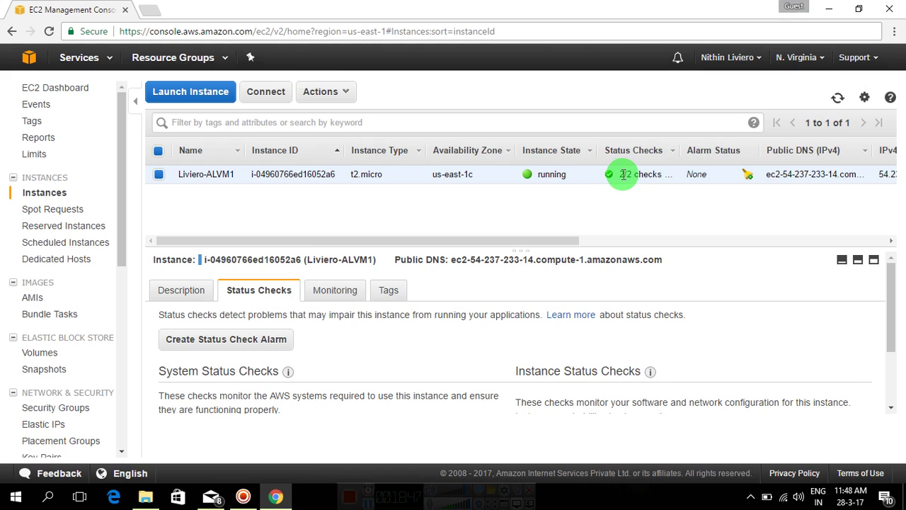
Check the 2/2 status checks and copy the instance's IPv4 public IP 54.237.233.14.
left_click_drag(620, 175, 640, 174)
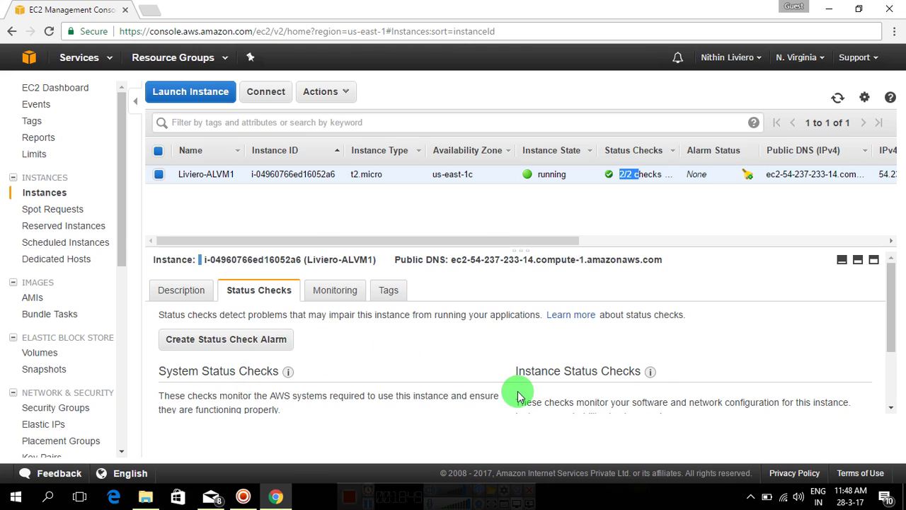
left_click(188, 293)
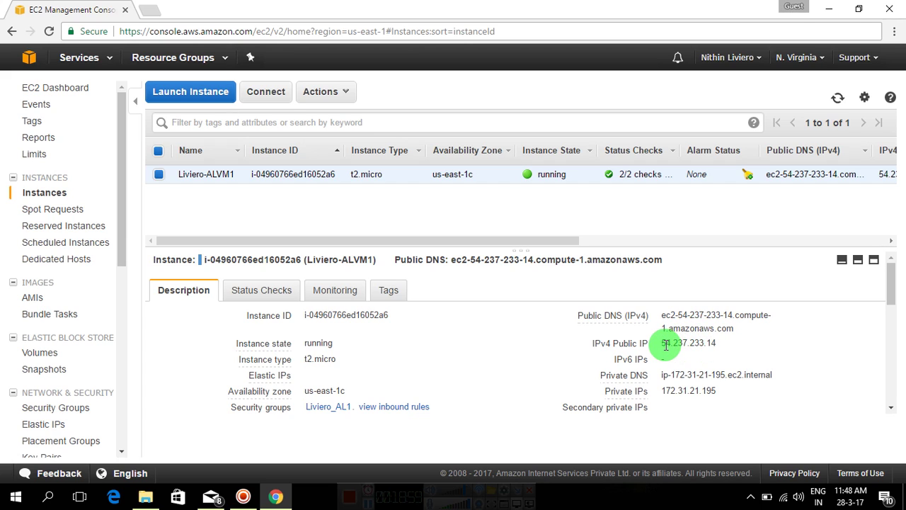
left_click_drag(660, 343, 716, 346)
key("ctrl+c")
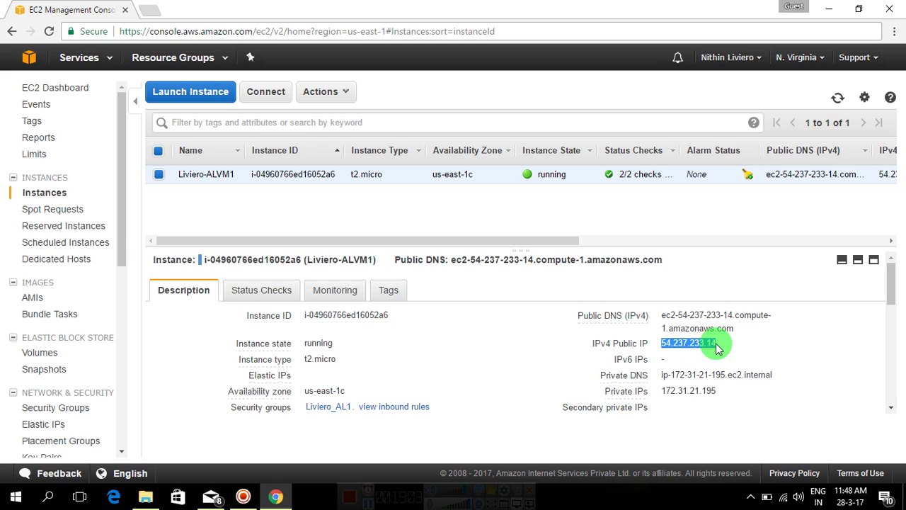
left_click(145, 497)
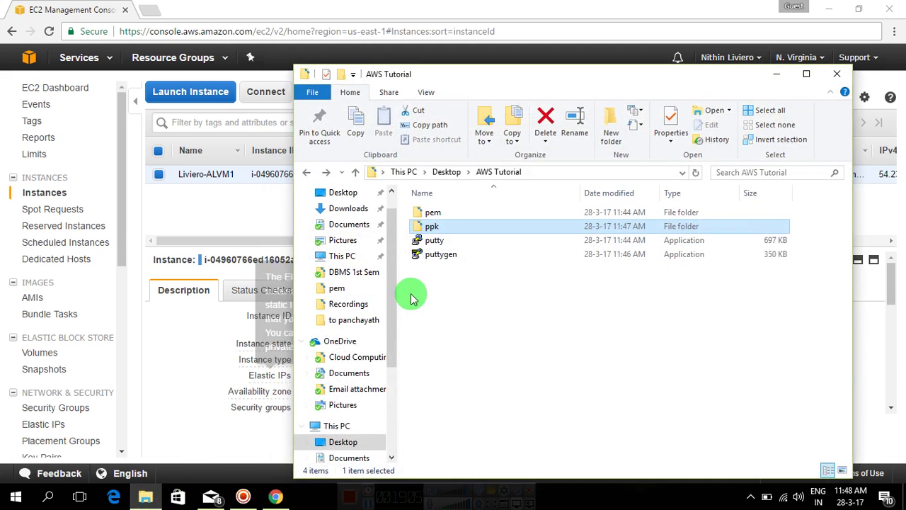
Connect PuTTY to host 54.237.233.14 using the _AL-keypair.ppk key from the ppk folder for SSH authentication.
left_click(461, 239)
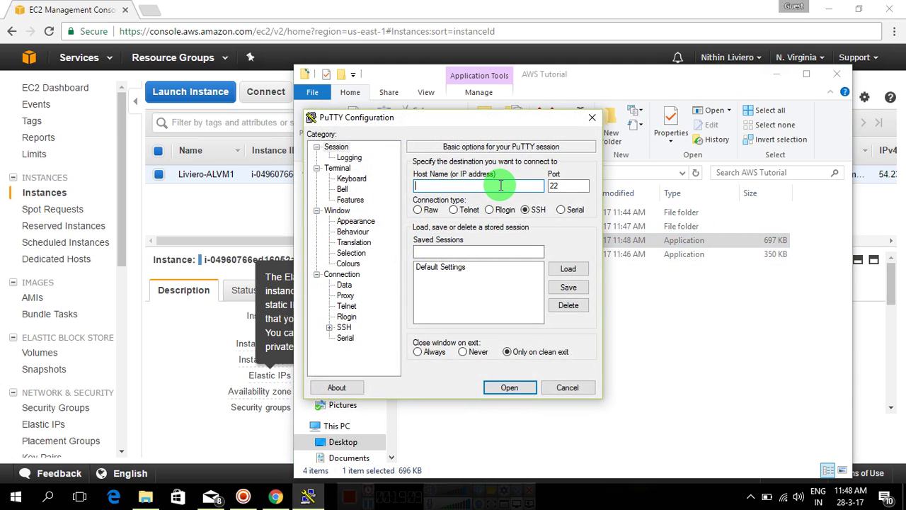
key("ctrl+v")
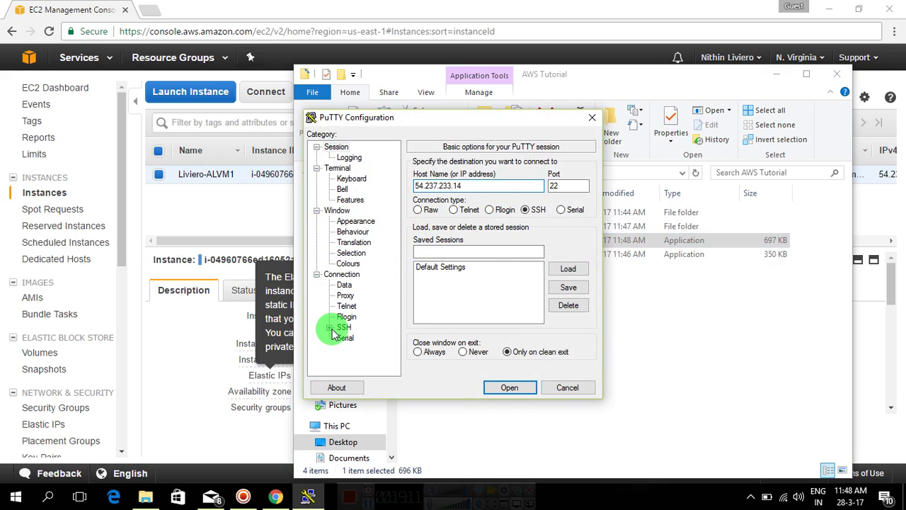
left_click(330, 328)
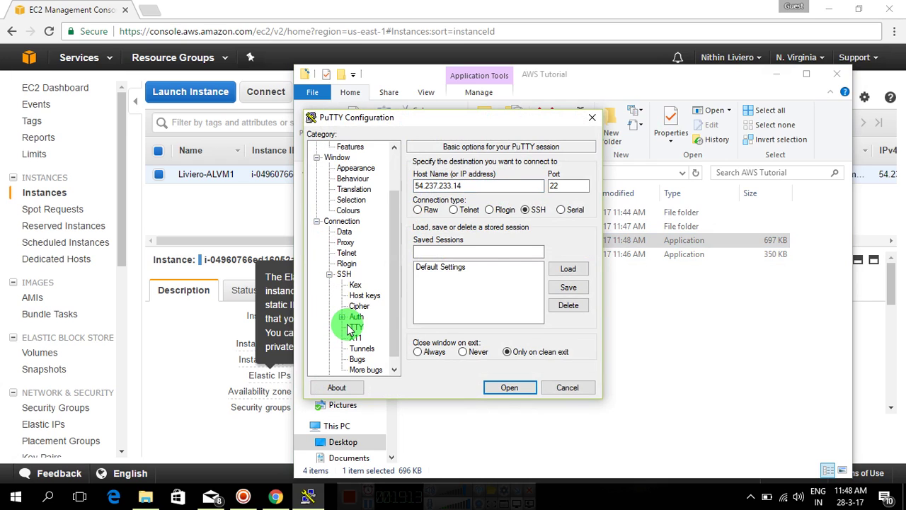
left_click(356, 316)
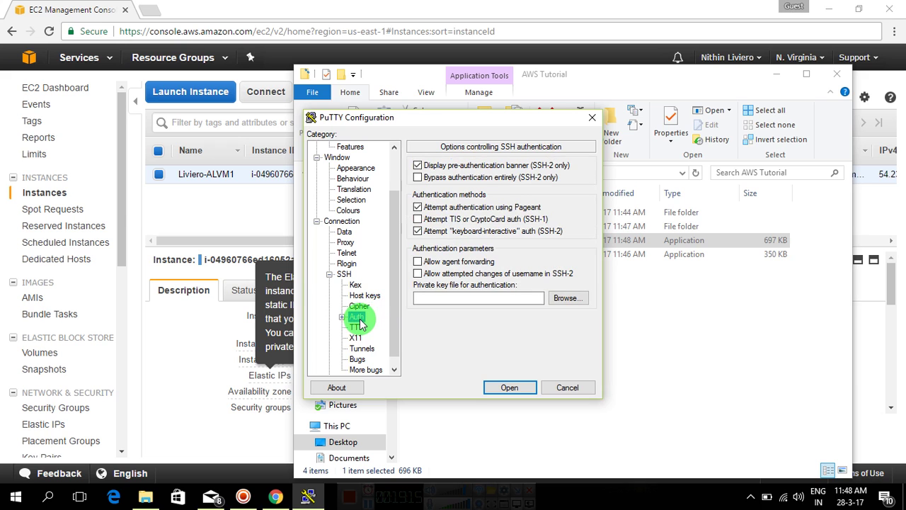
left_click(559, 298)
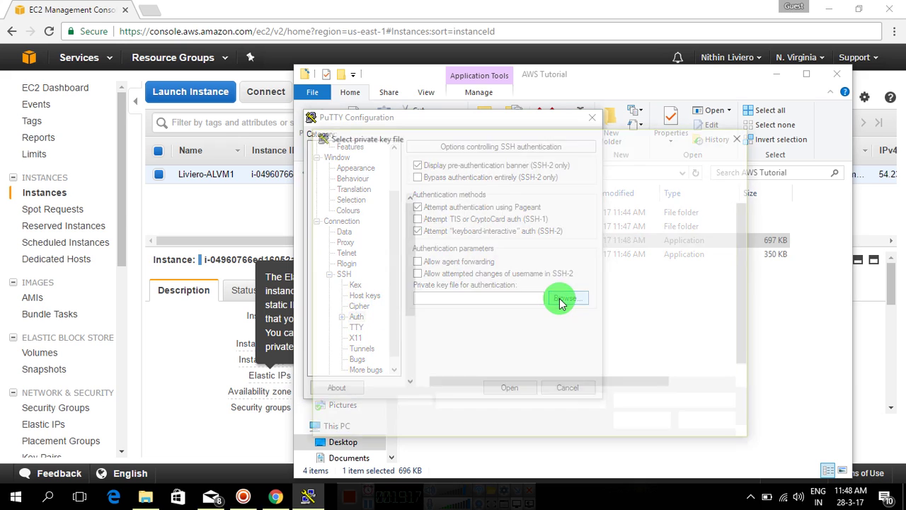
left_click(358, 198)
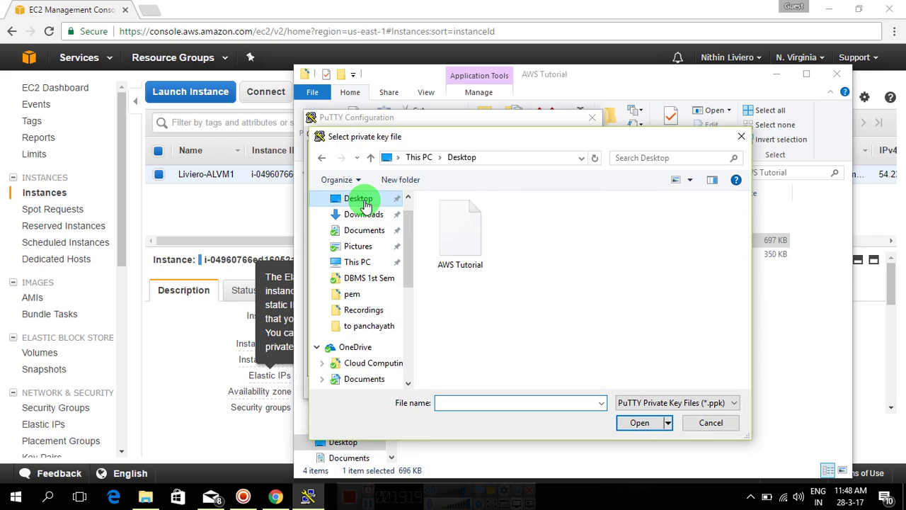
double_click(455, 249)
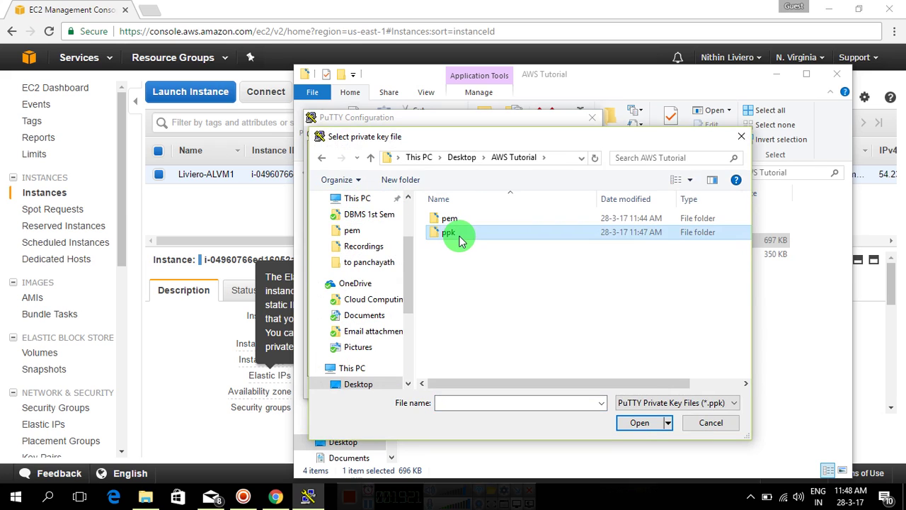
double_click(460, 239)
double_click(468, 220)
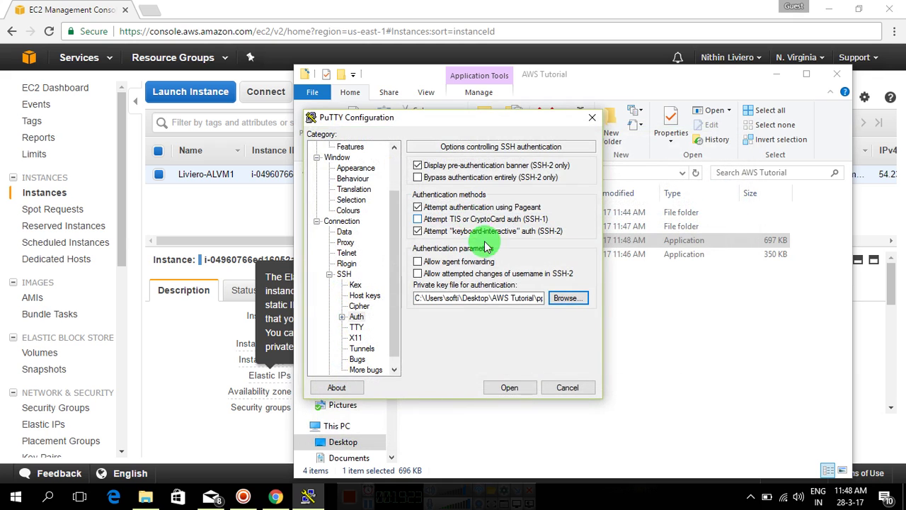
left_click(516, 388)
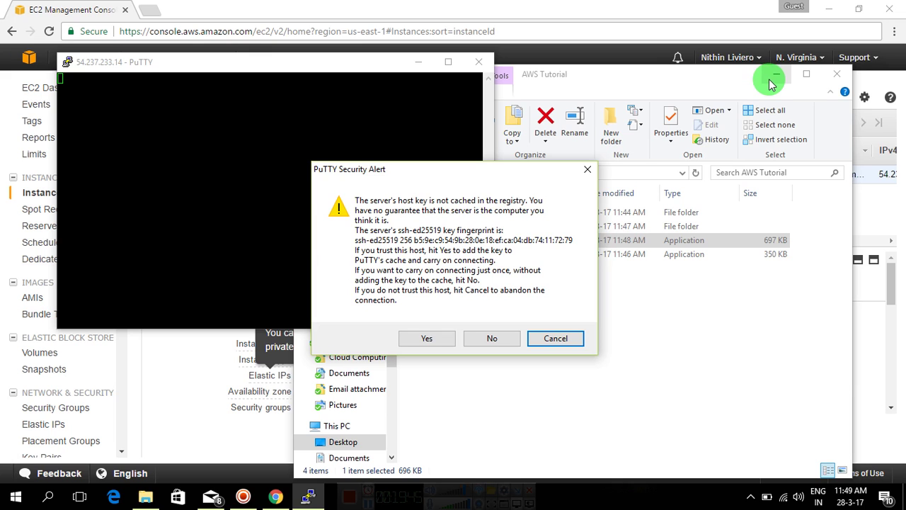
Accept and cache the server's host key, then log in as ec2-user.
left_click(773, 78)
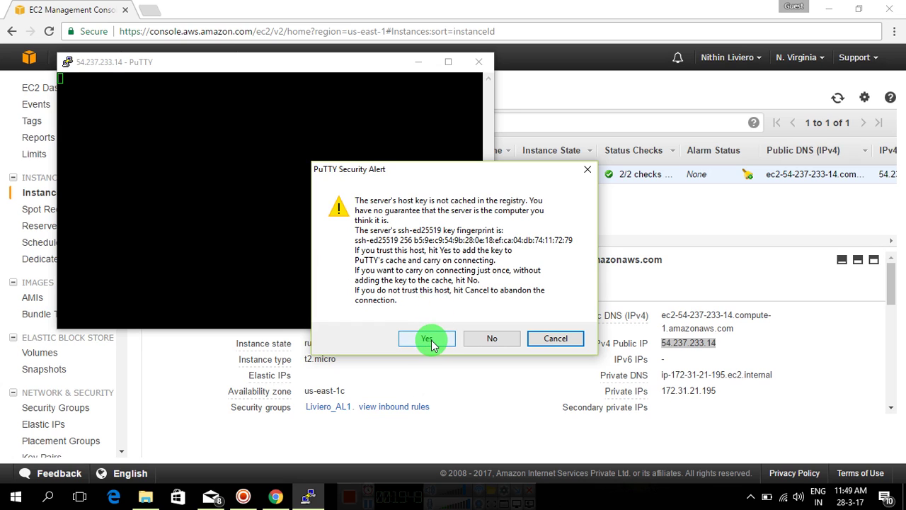
left_click(427, 339)
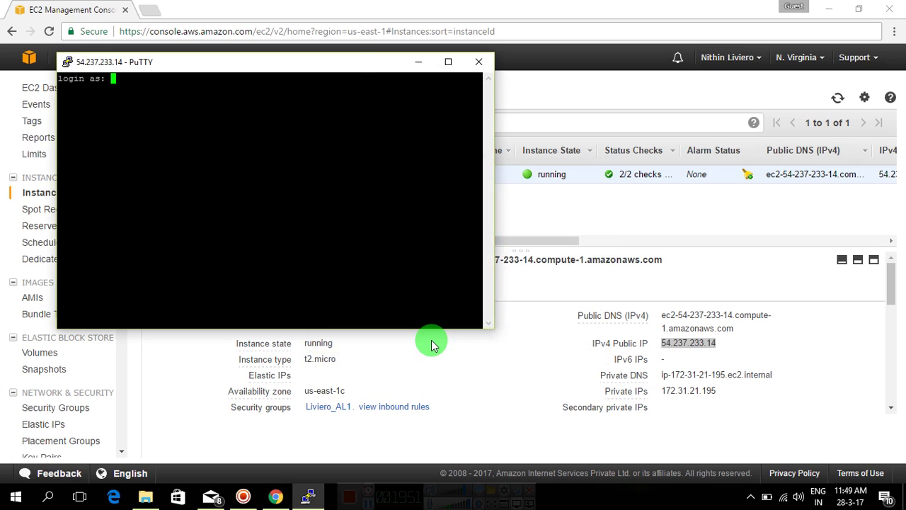
left_click_drag(352, 63, 524, 183)
type("ec")
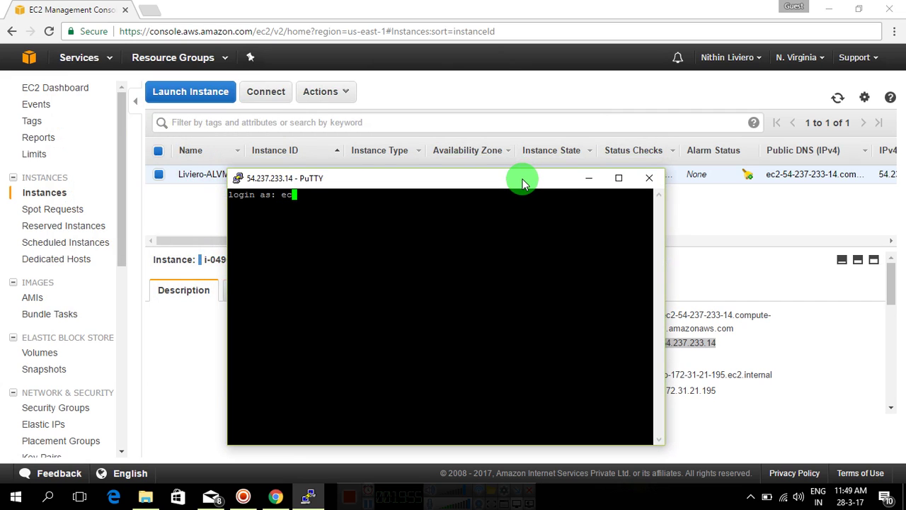
type("2-user")
key("Return")
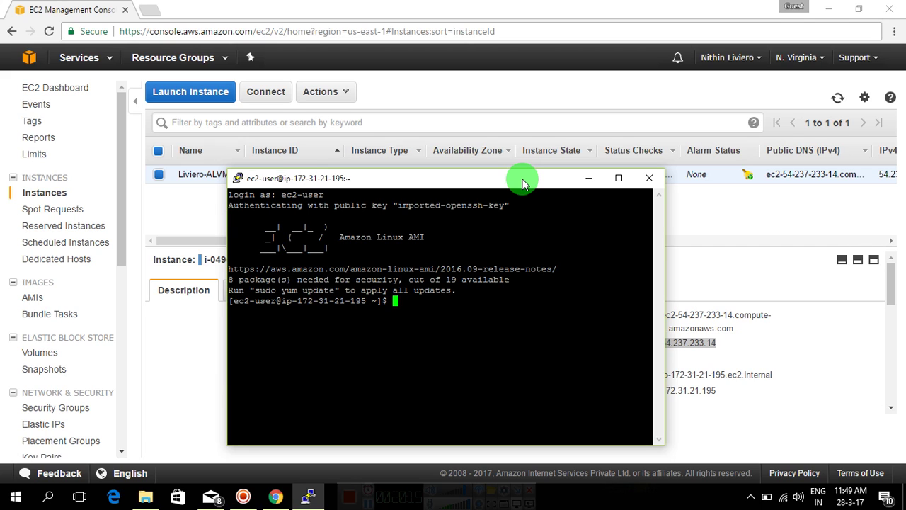
List the ec2-user home directory contents with ls.
key("Return")
key("Return")
key("Return")
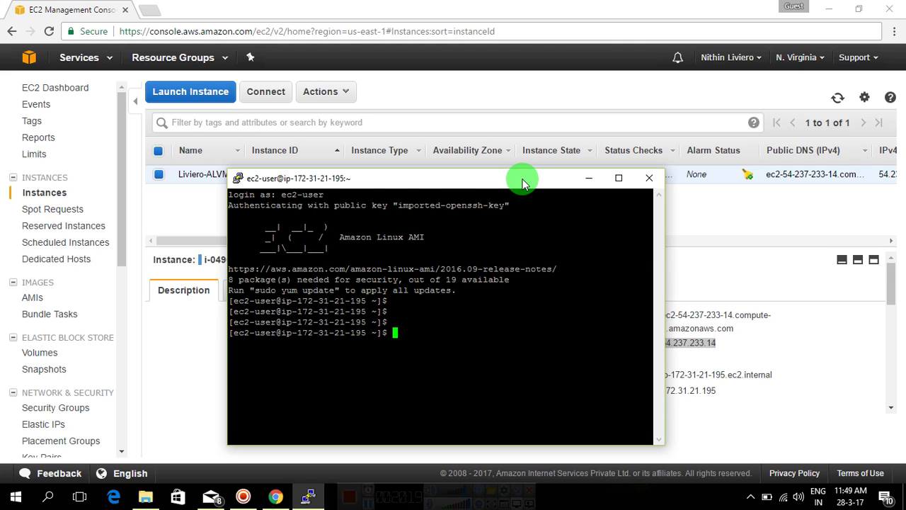
type("ls")
key("Return")
key("Return")
key("Return")
key("Return")
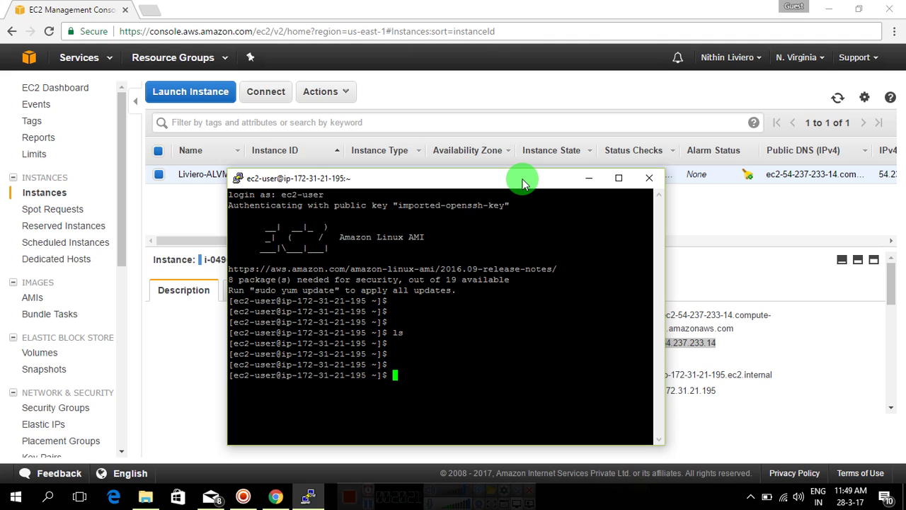
Switch to a root shell with sudo su -, then move the terminal window up and left.
type("sudo")
key("BackSpace")
key("BackSpace")
key("BackSpace")
type("do su -")
key("Return")
key("Return")
key("Return")
key("Return")
key("Return")
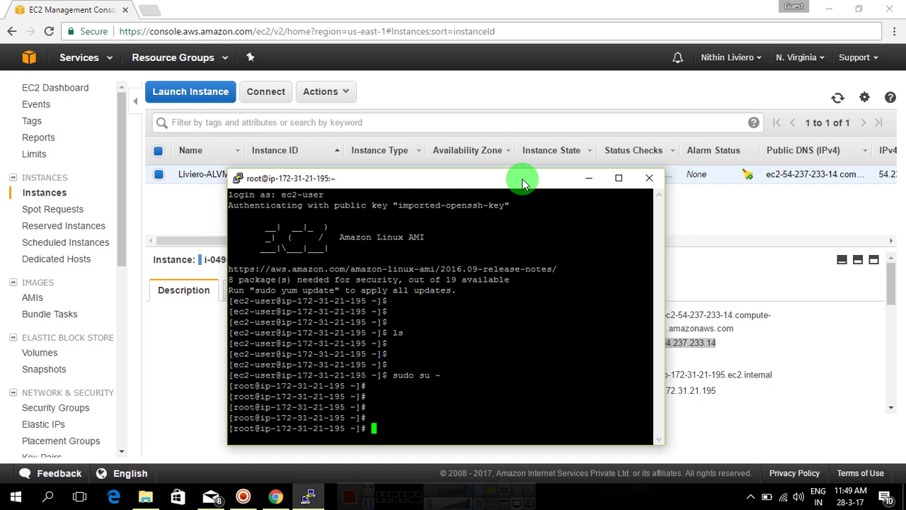
left_click_drag(522, 182, 539, 98)
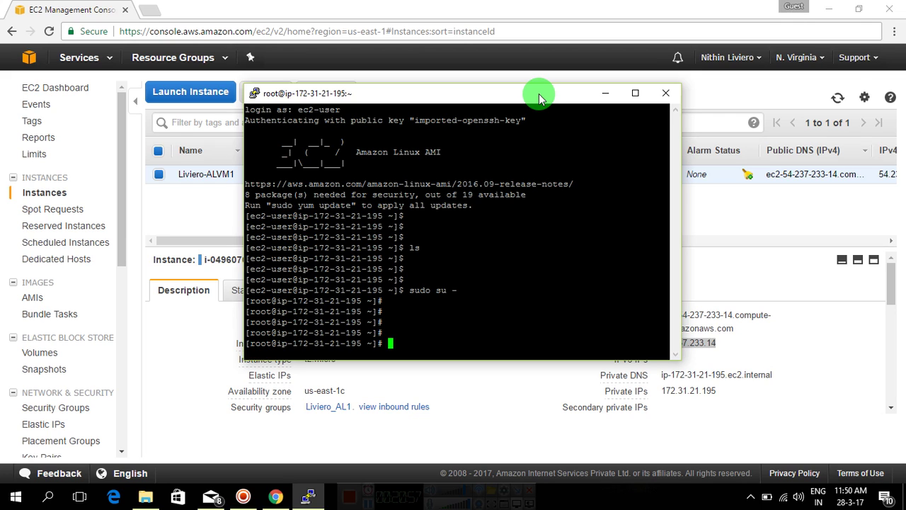
left_click_drag(538, 98, 436, 90)
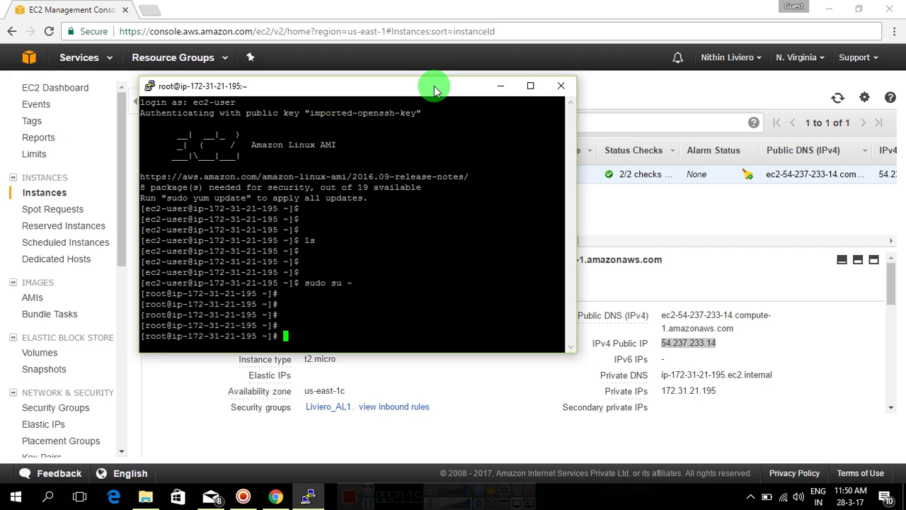
left_click(244, 497)
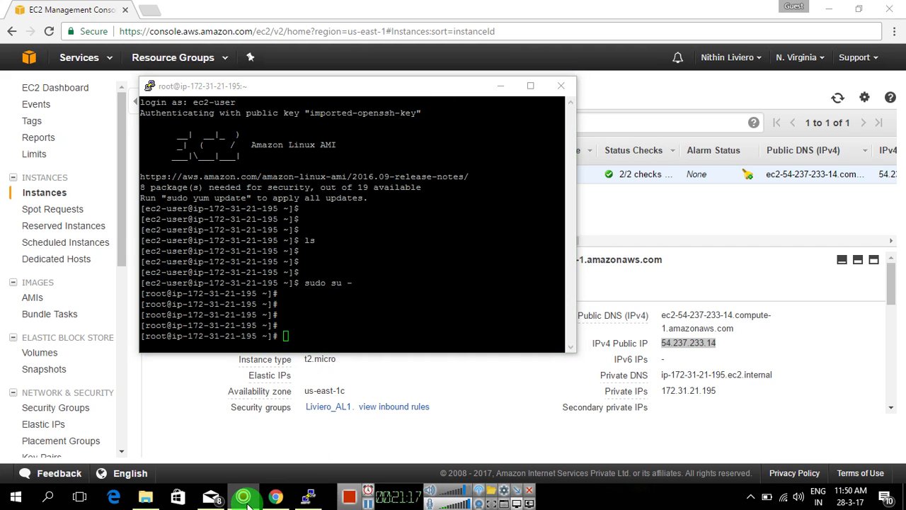